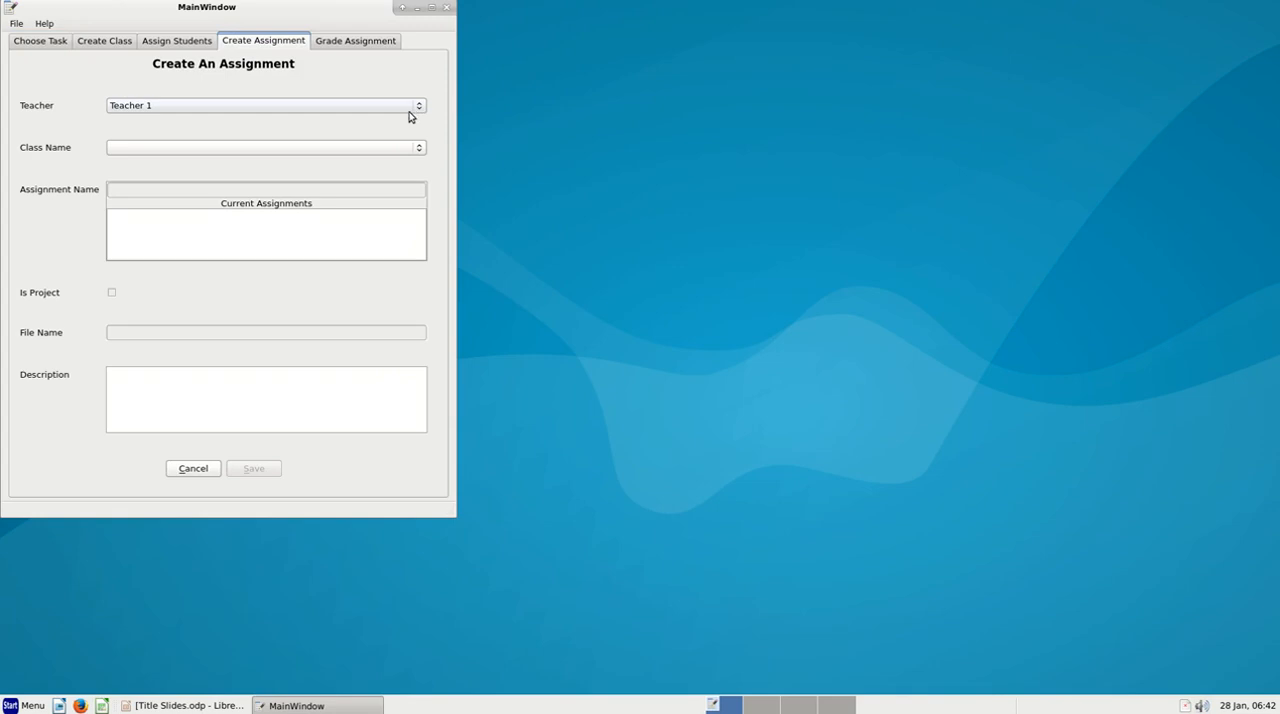
Select the class Math 7 Blue and name the new assignment "Circle presentation"
click(419, 150)
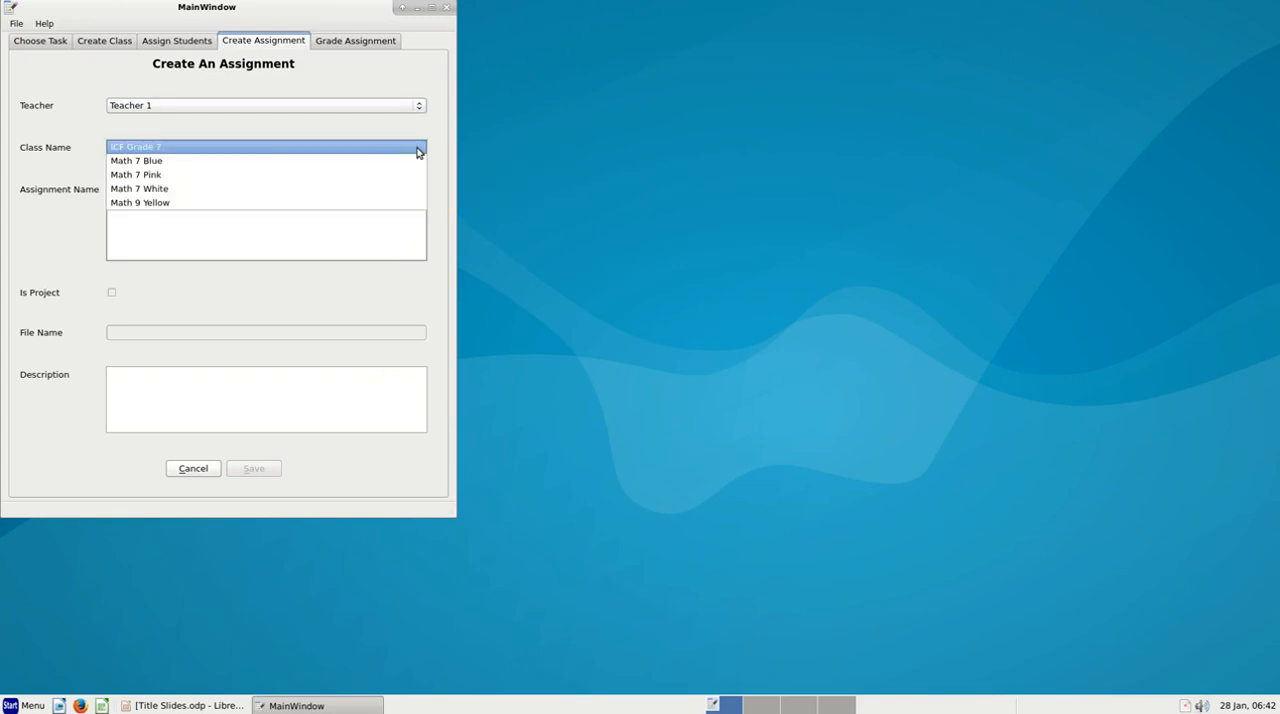
click(367, 162)
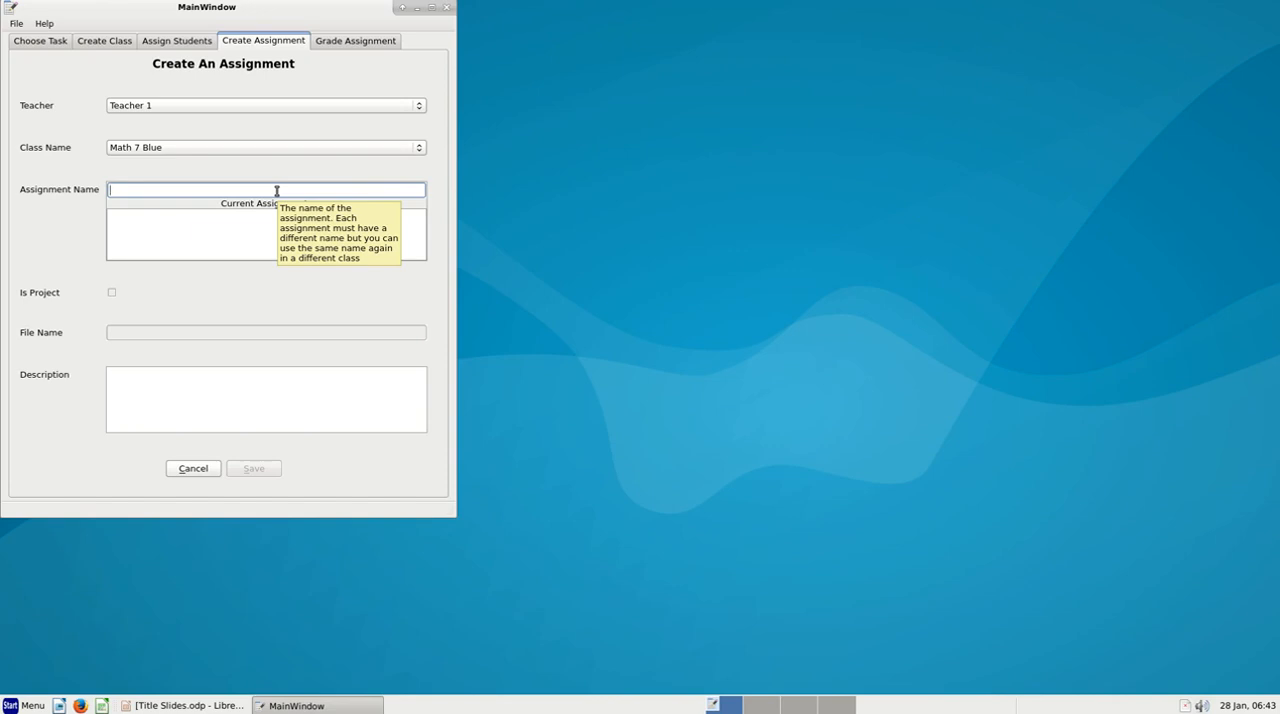
text(Circl)
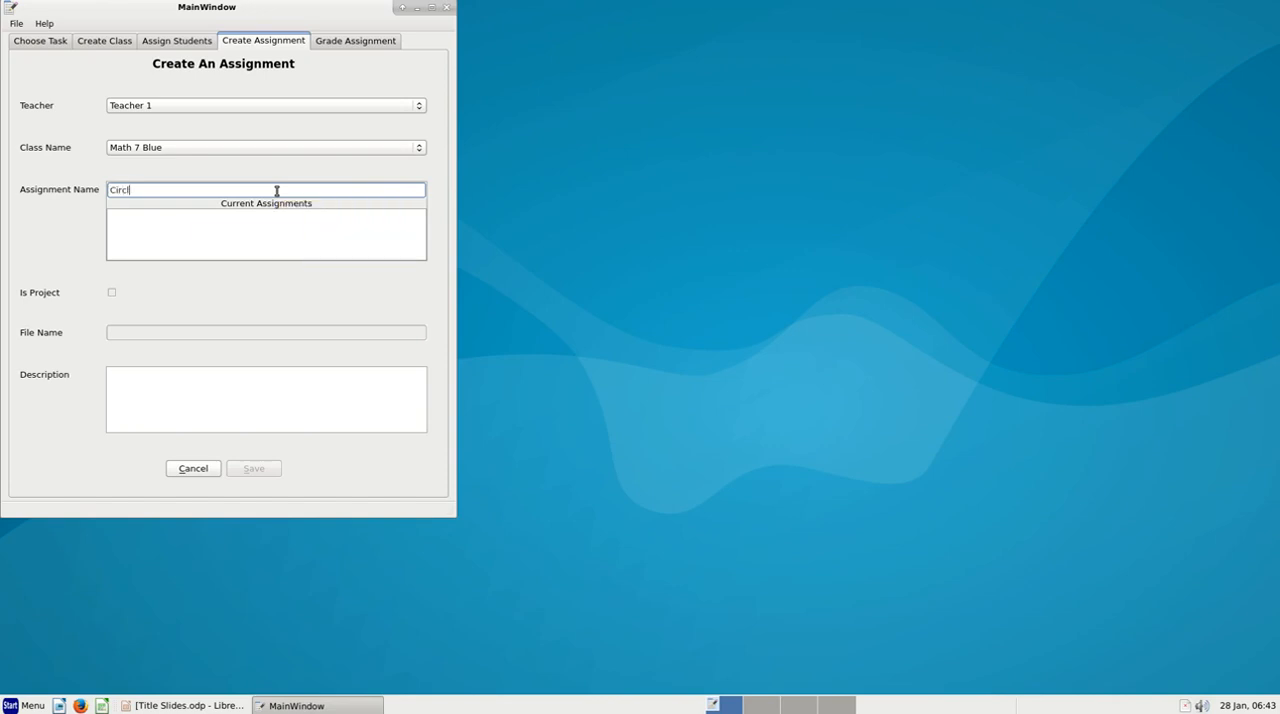
text(e presentation)
key(Return)
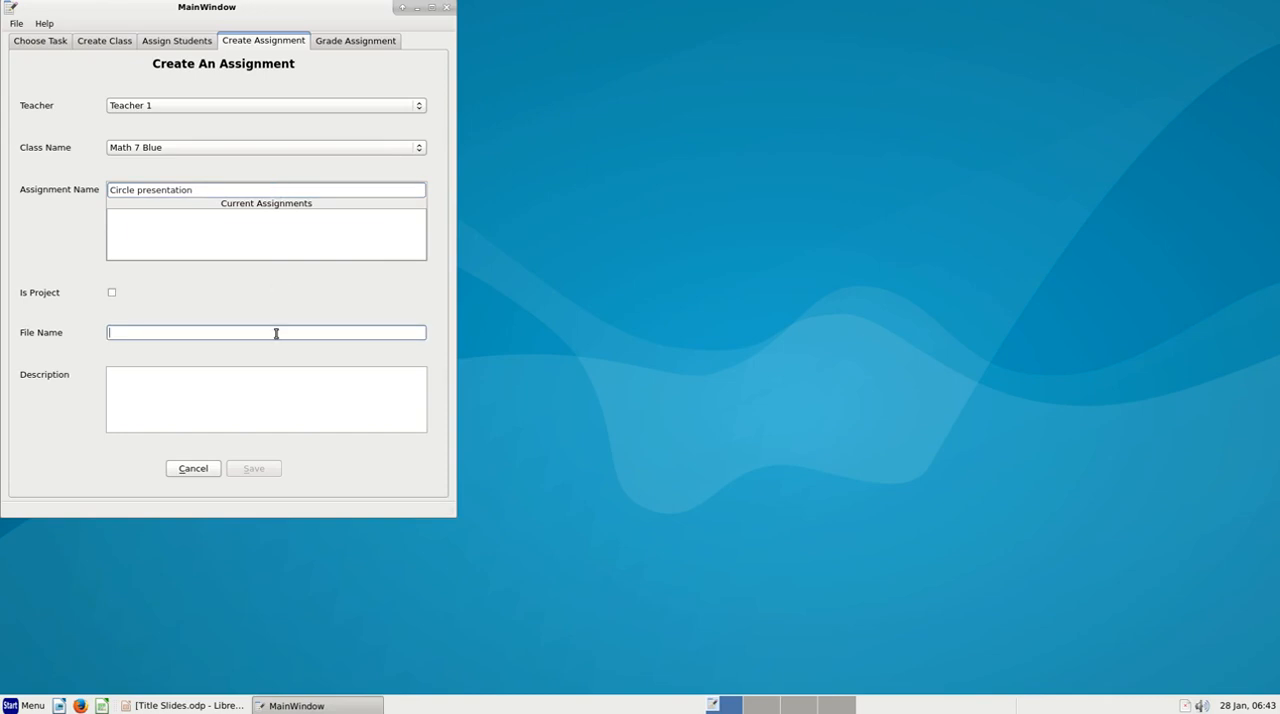
Set the assignment's file name to "Circle Presentation.odp"
mouse_move(276, 333)
mouse_move(306, 298)
text(Circle Presn)
text(ntation.odp)
key(Tab)
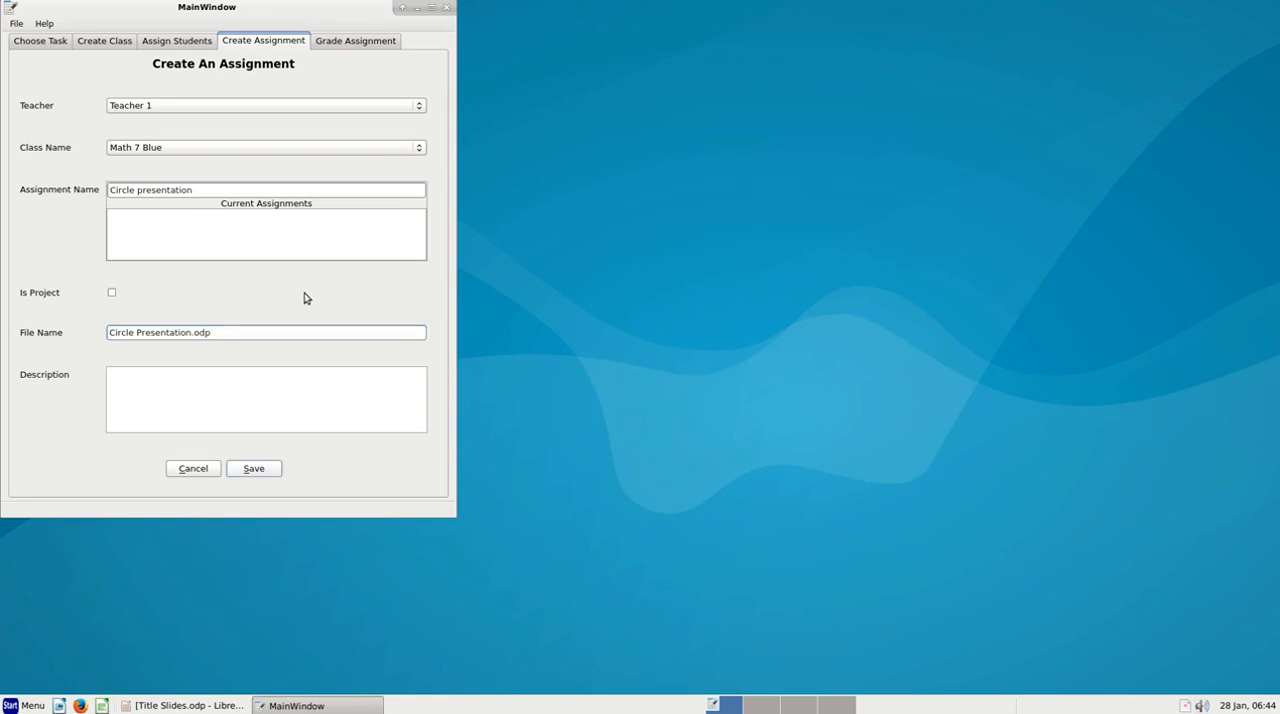
Enter the description "Grading period 1 circle presentation" and save the assignment
text(Grading period 1 circle presentation)
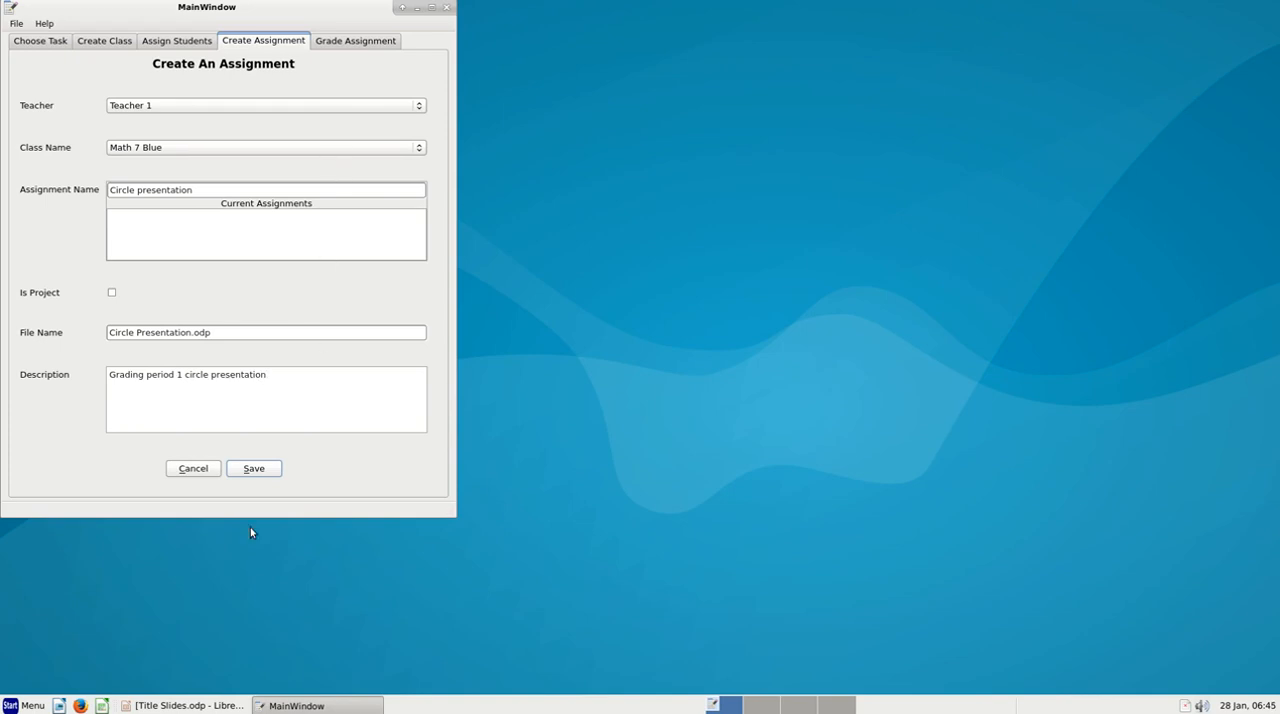
click(256, 469)
click(256, 470)
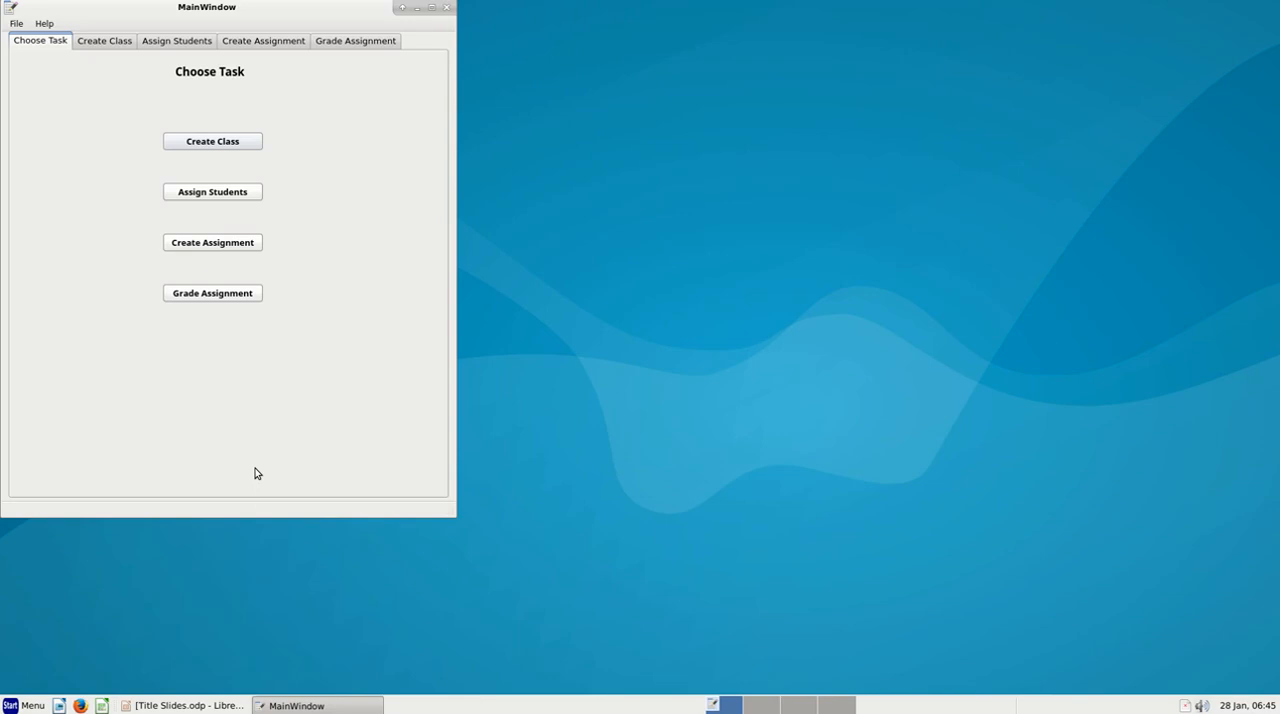
Start another new assignment and choose Math 7 Pink as its class
click(228, 245)
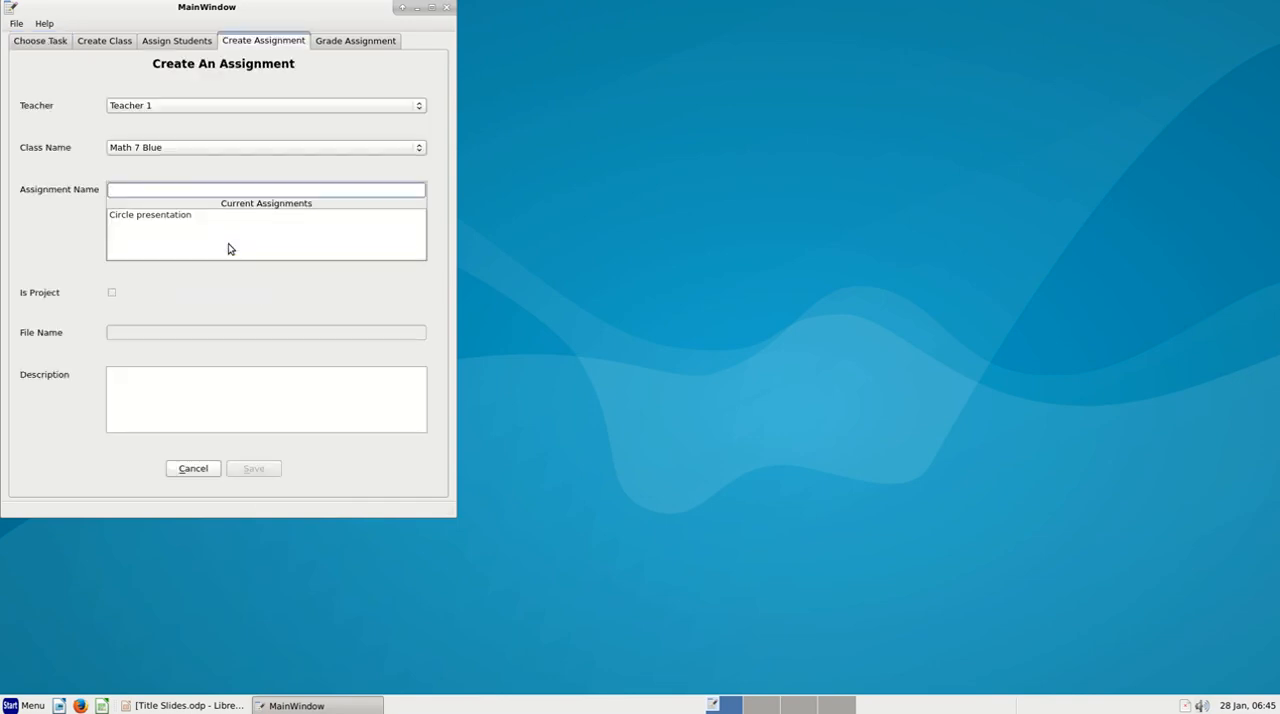
click(184, 151)
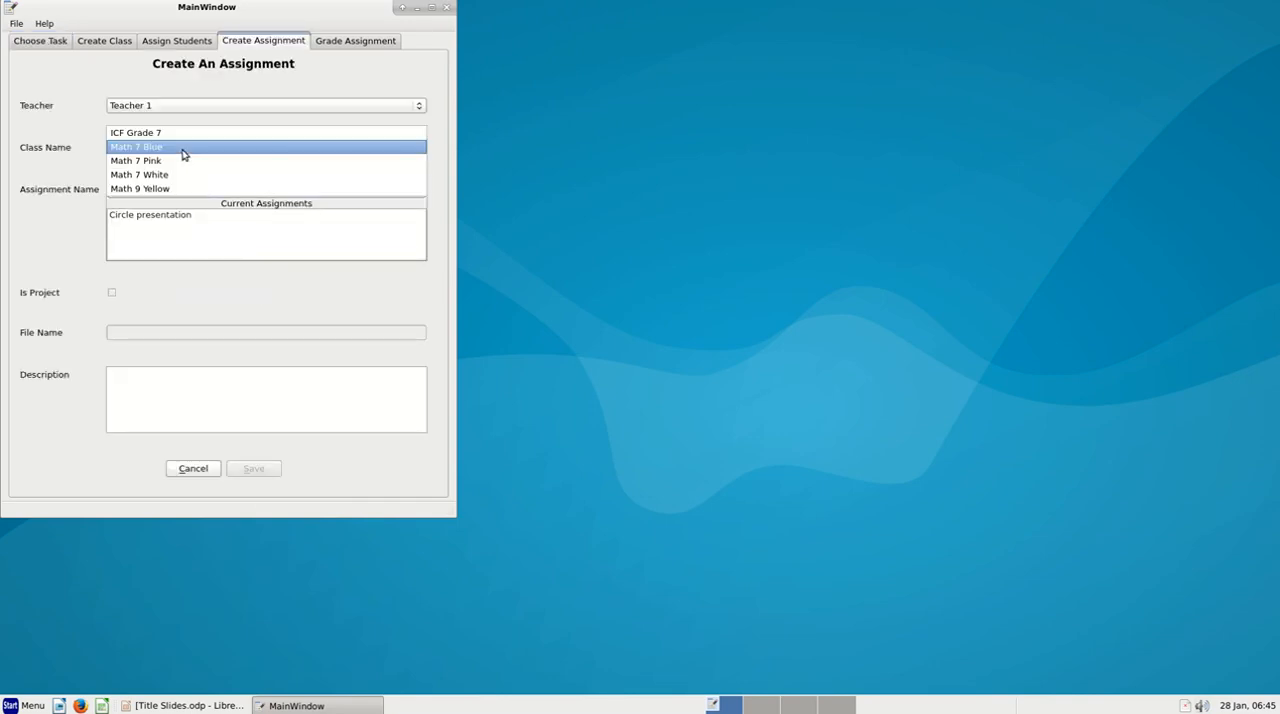
click(185, 162)
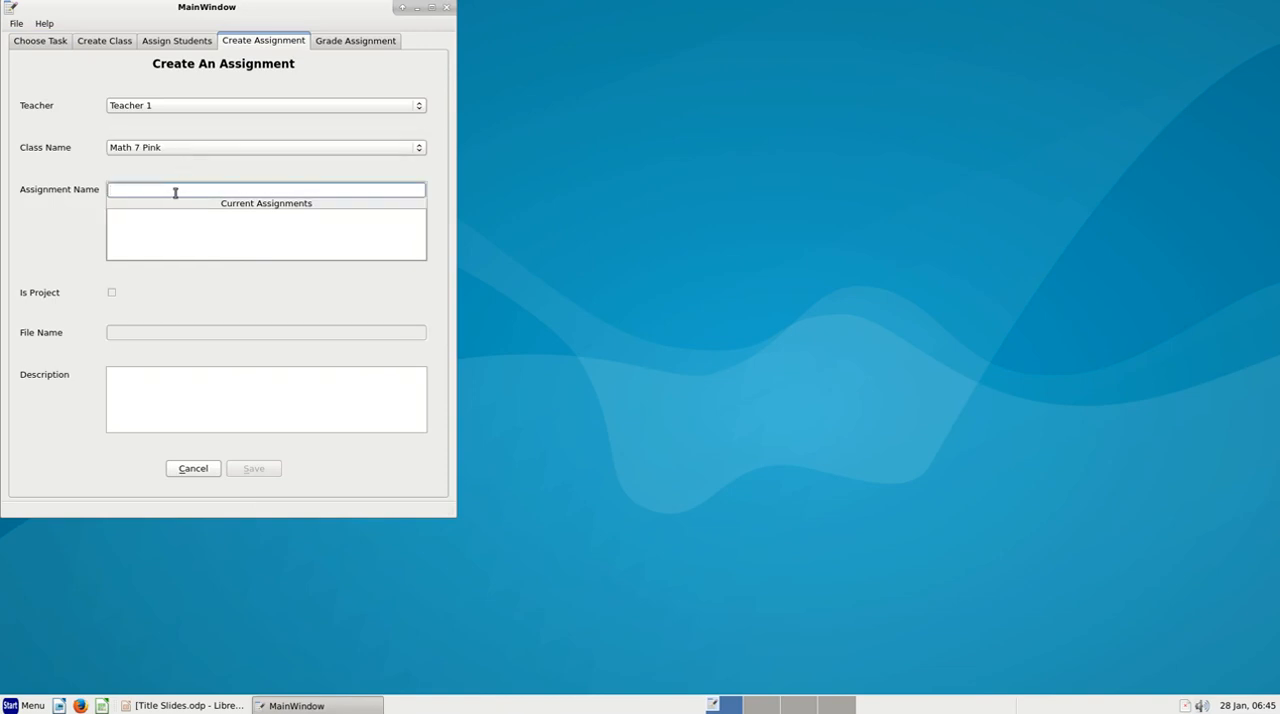
Name the Math 7 Pink assignment "Circle Presentation"
text(cir)
key(BackSpace)
key(BackSpace)
key(BackSpace)
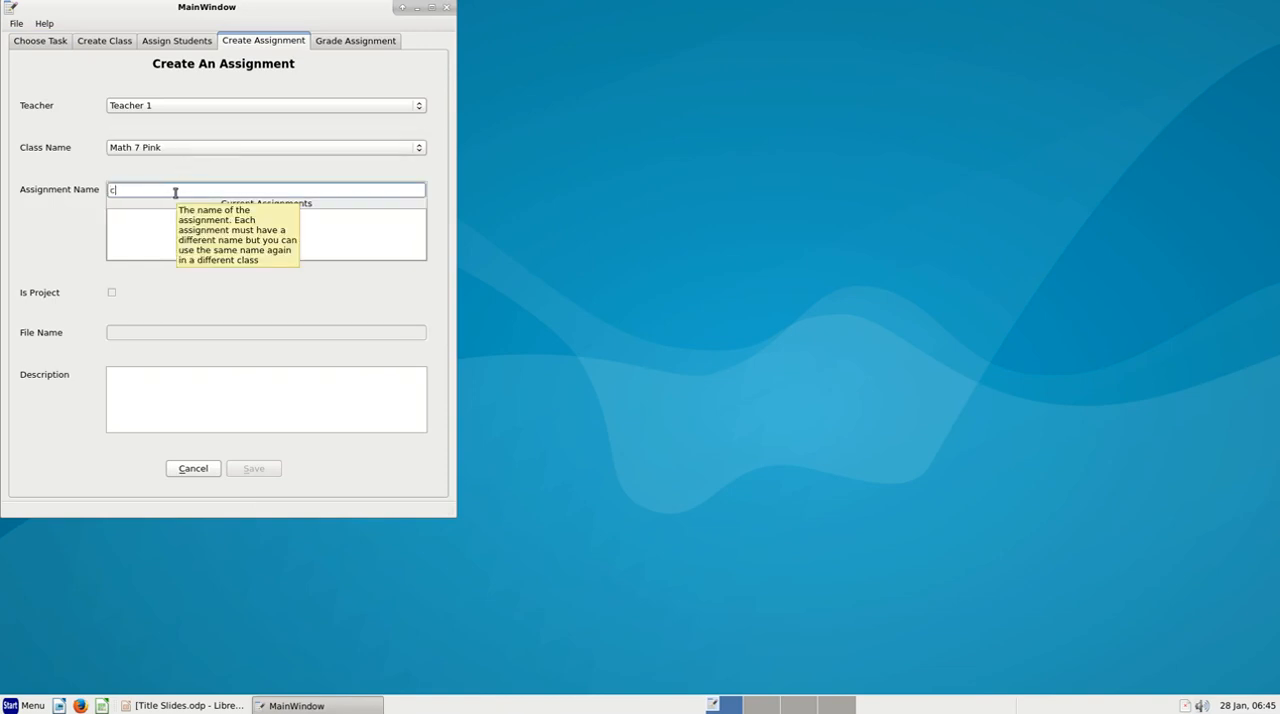
text(Circle Presentation)
key(Tab)
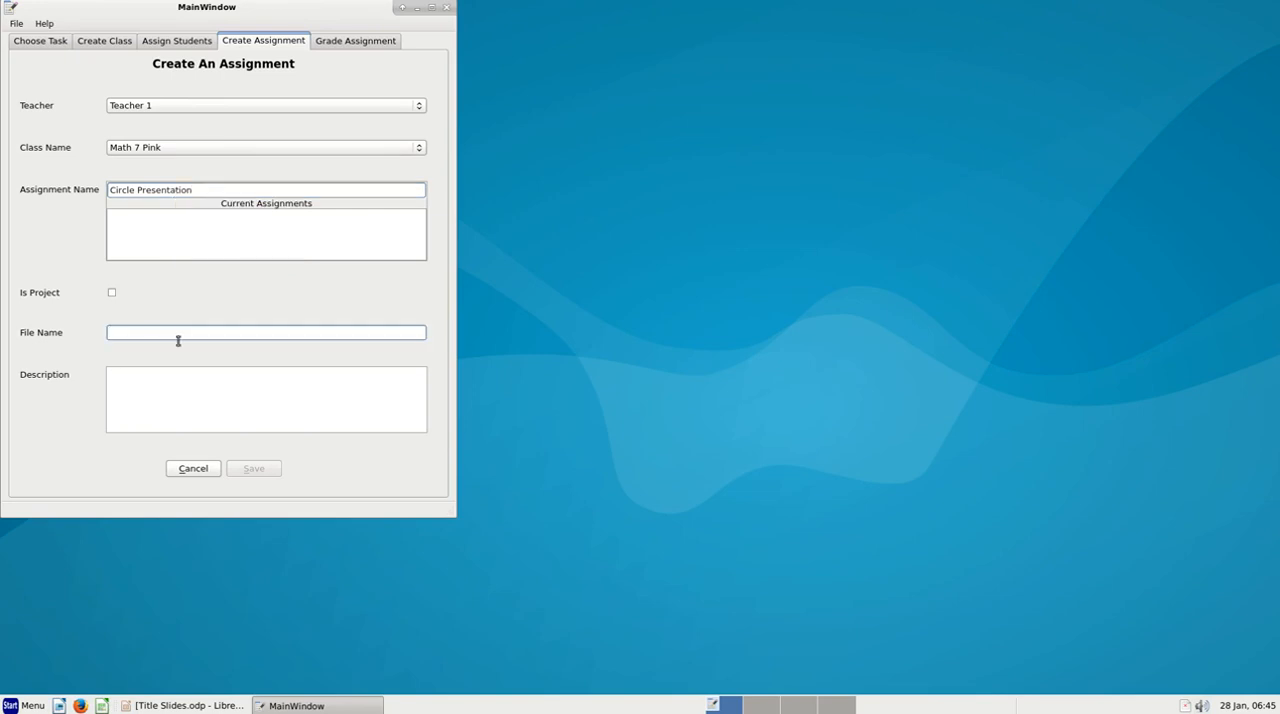
Set the file name to "Circle Presentation.odp" and save the Math 7 Pink assignment without a description
text(Circle Presn)
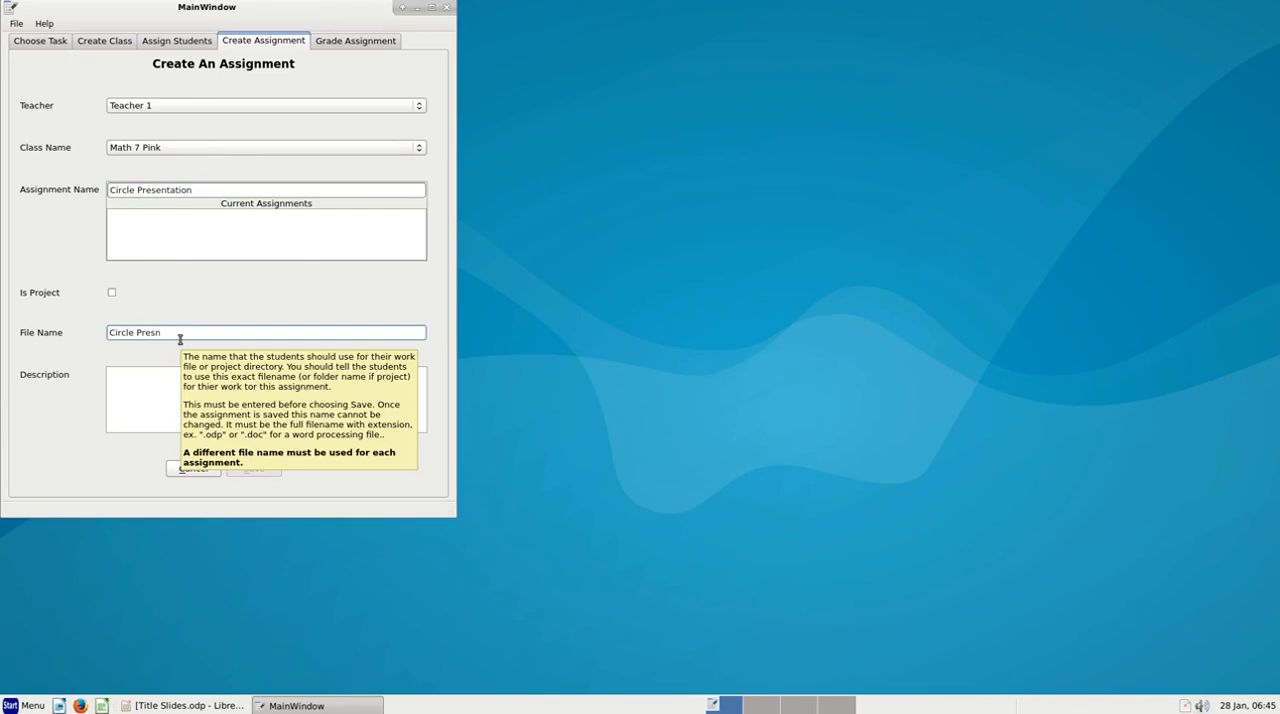
key(BackSpace)
text(entation.odp)
key(Tab)
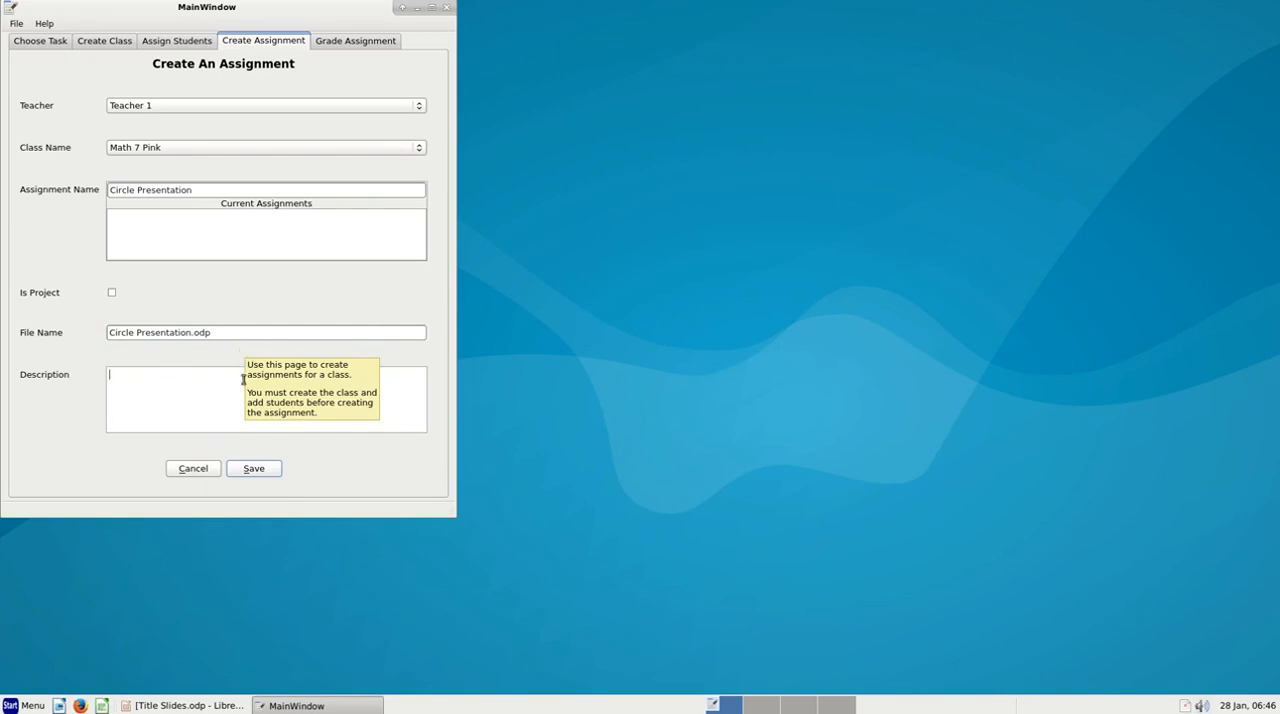
click(255, 476)
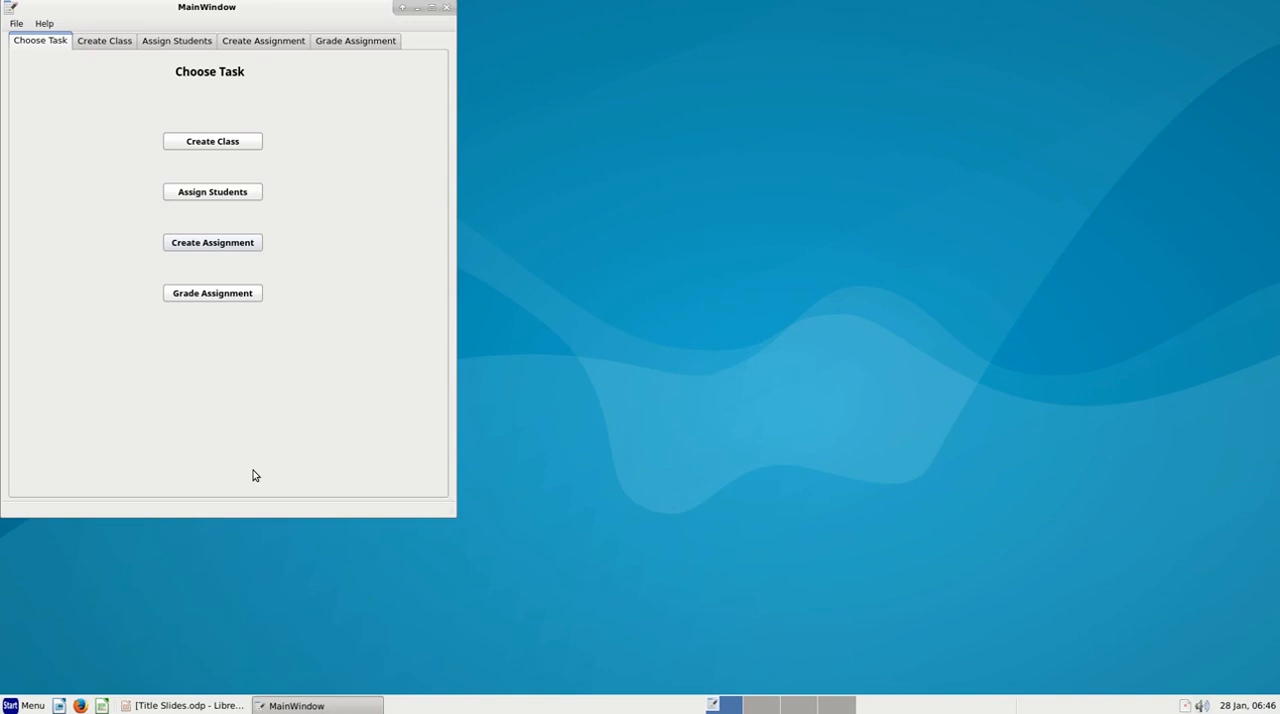
Start a new assignment for the class Math 9 Yellow and name it "Cosine Project"
mouse_move(253, 475)
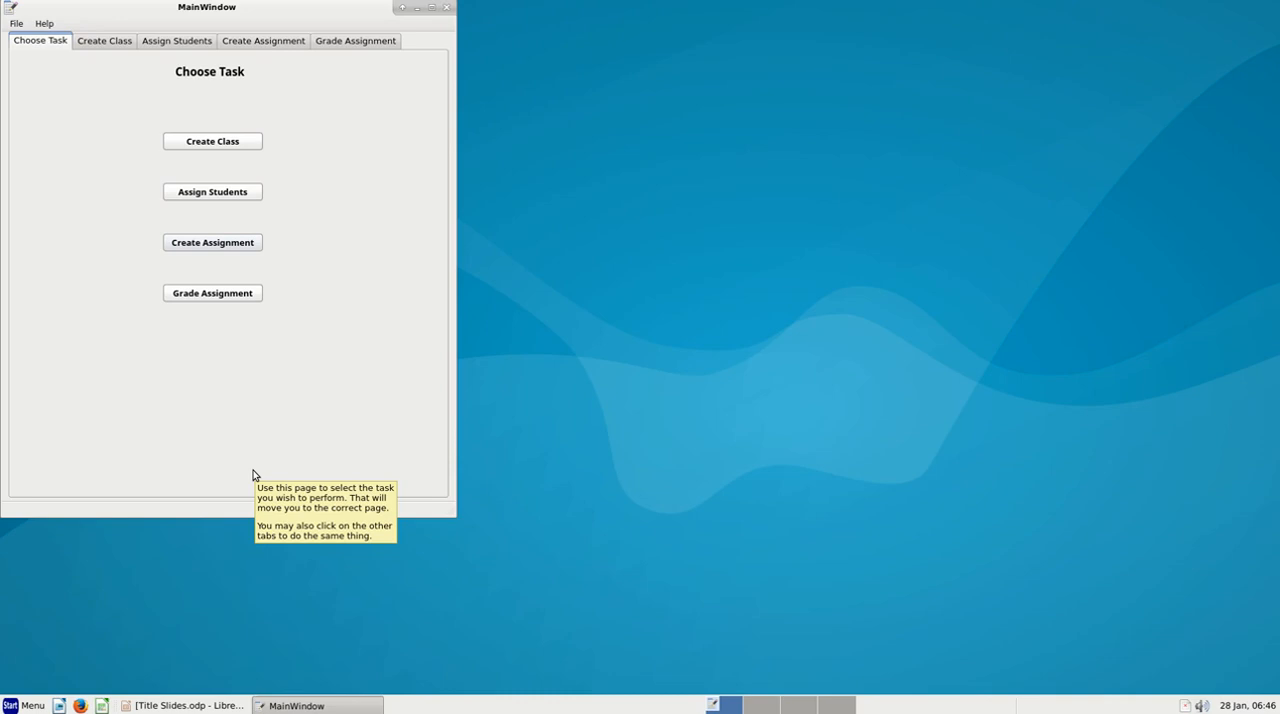
click(215, 249)
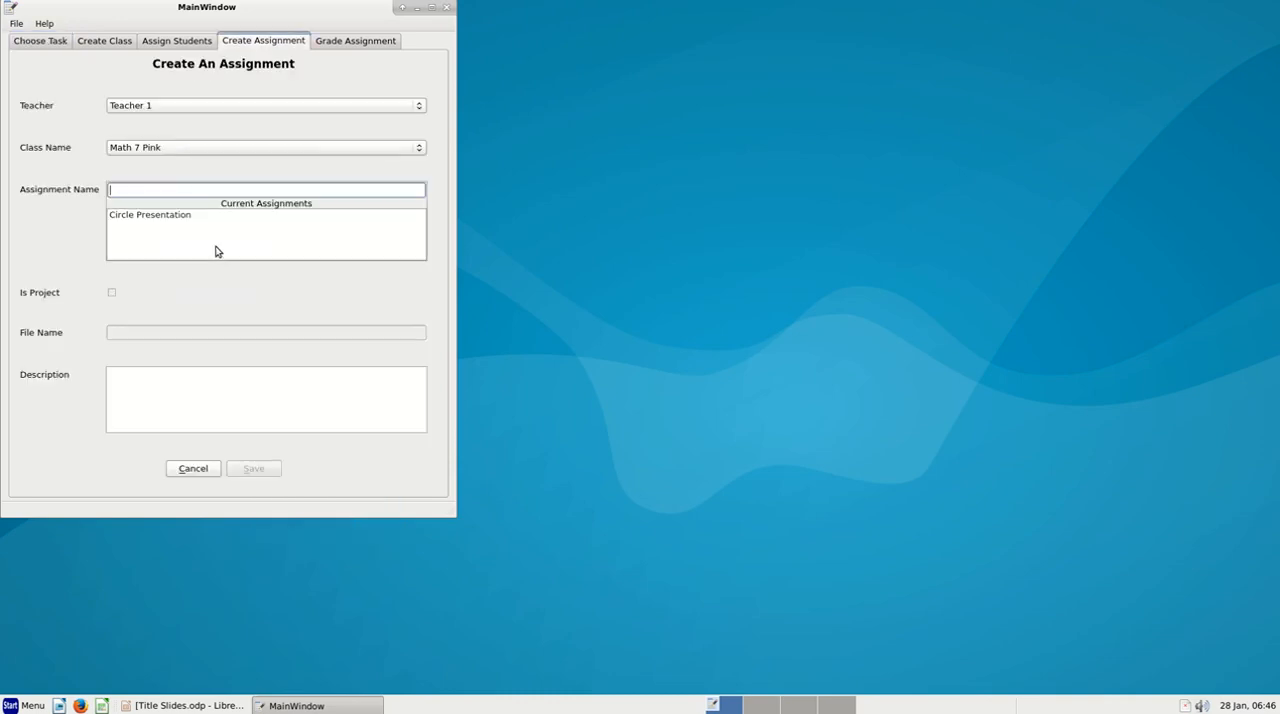
click(169, 148)
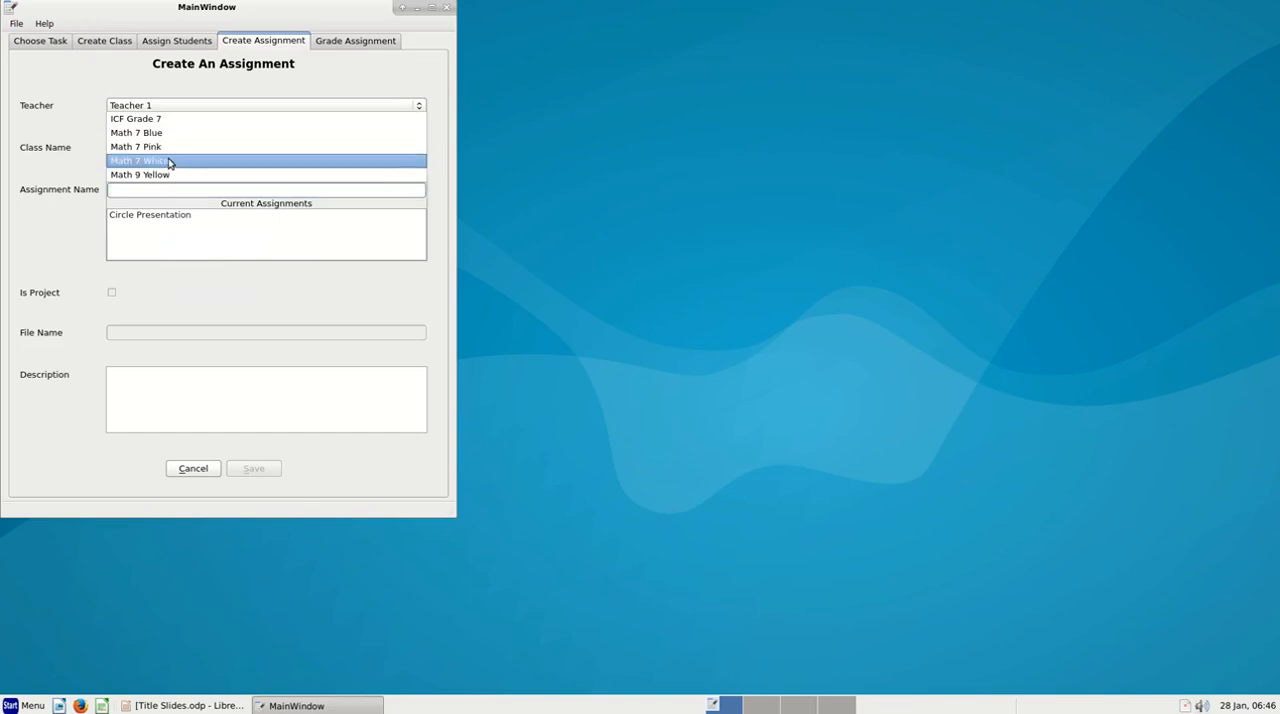
click(172, 176)
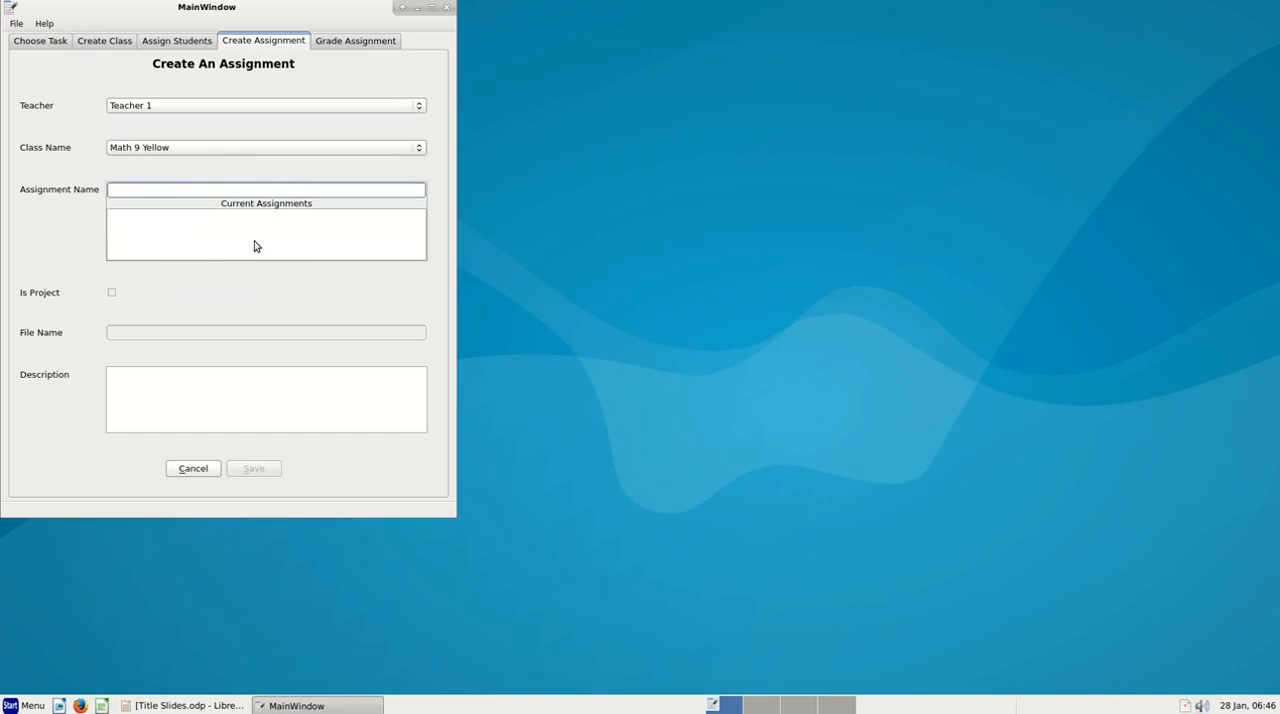
mouse_move(254, 247)
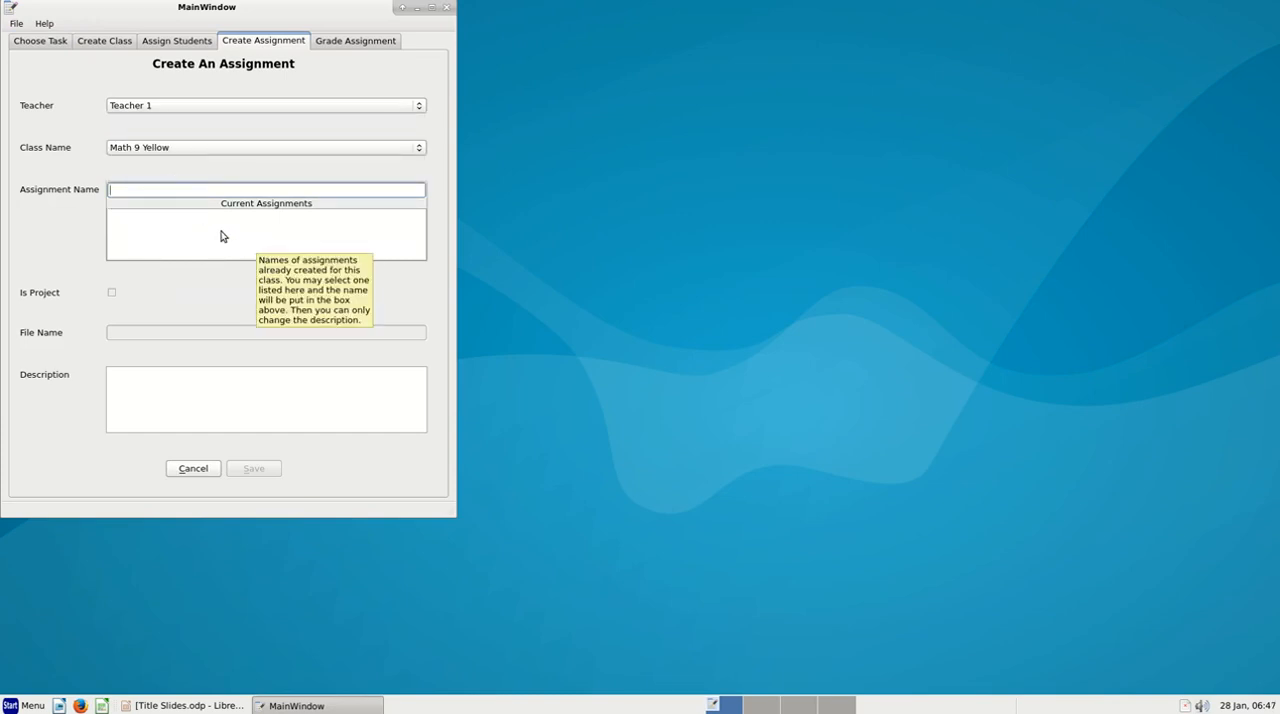
mouse_move(169, 192)
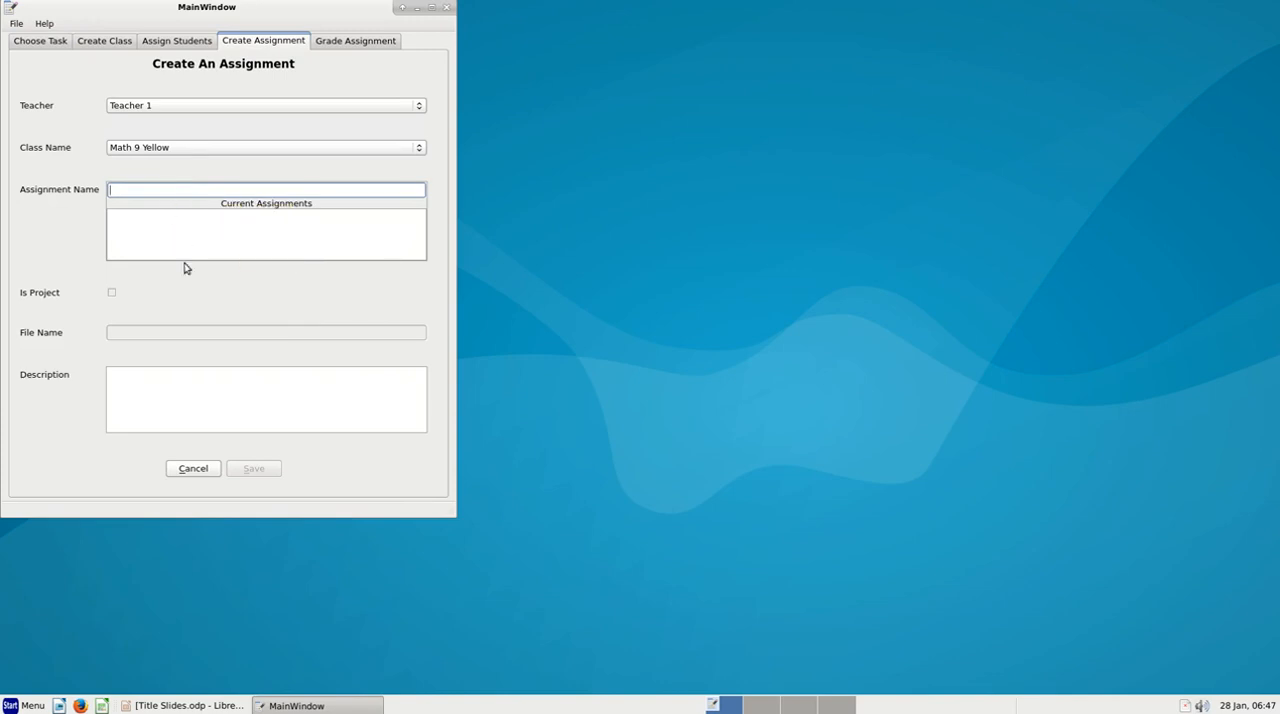
mouse_move(186, 306)
text(Cosine Project)
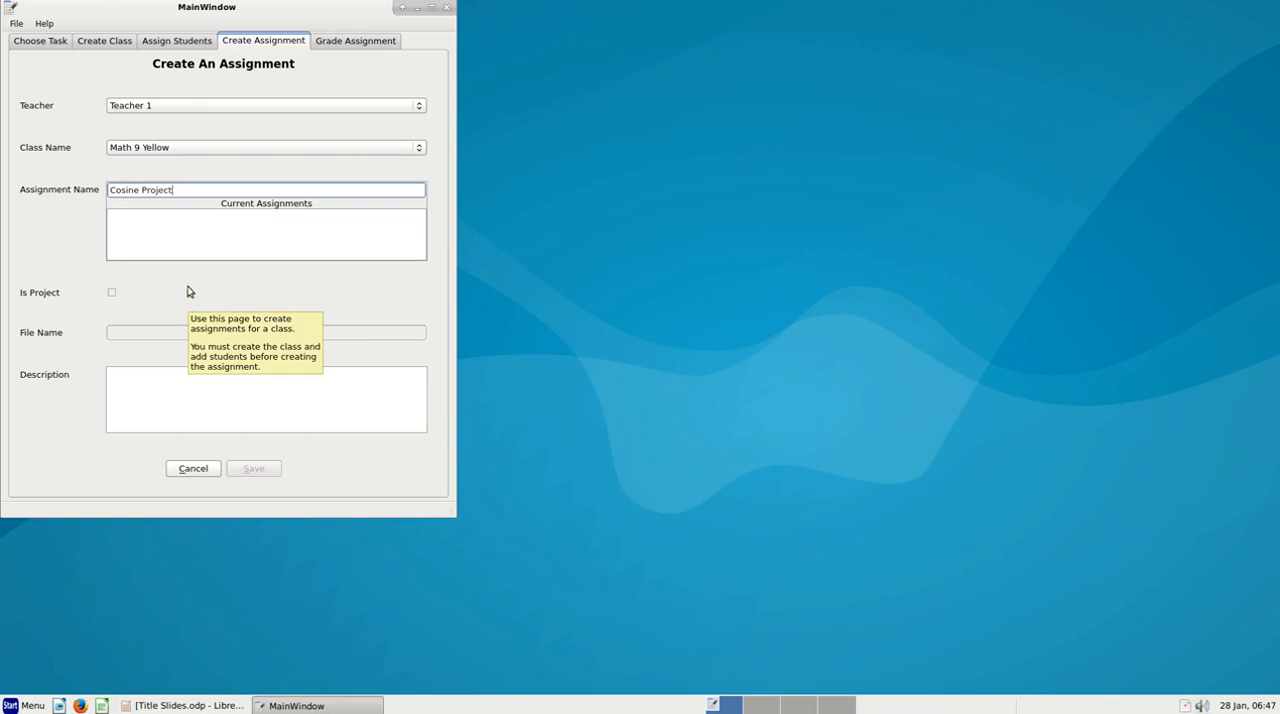
key(Tab)
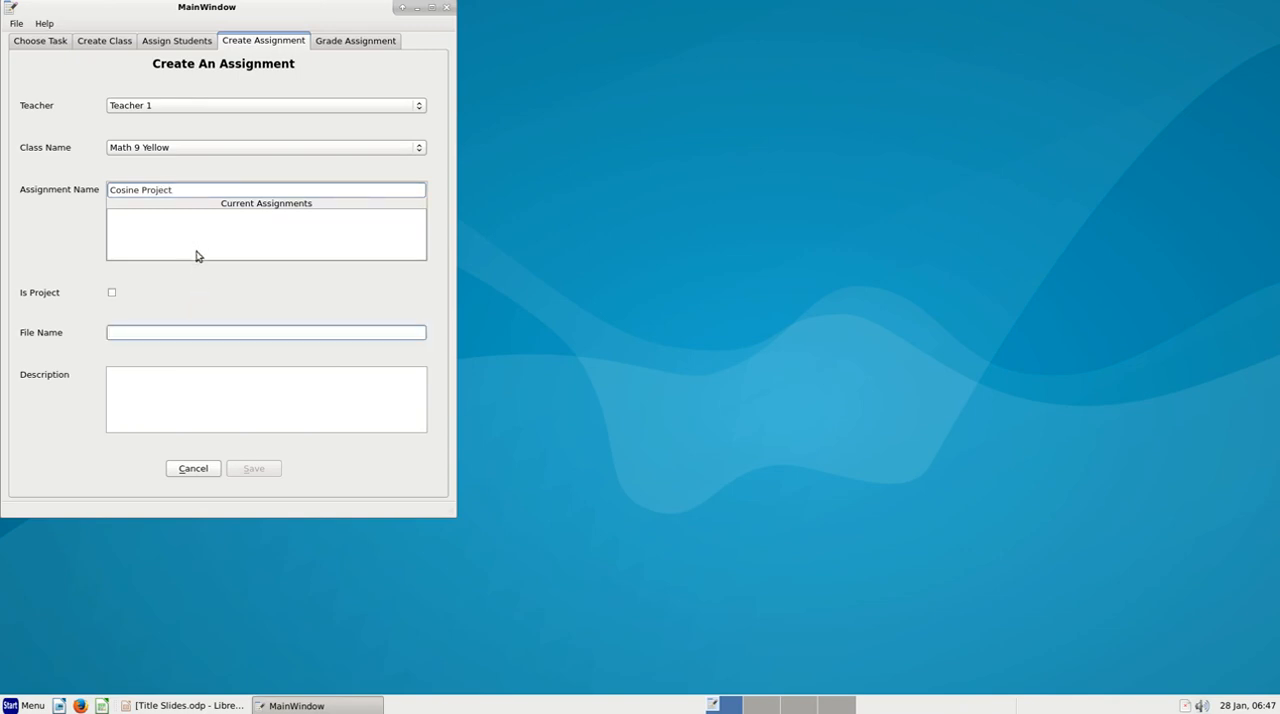
Mark the Math 9 Yellow assignment as a project and set its file name to "Cosine"
mouse_move(198, 257)
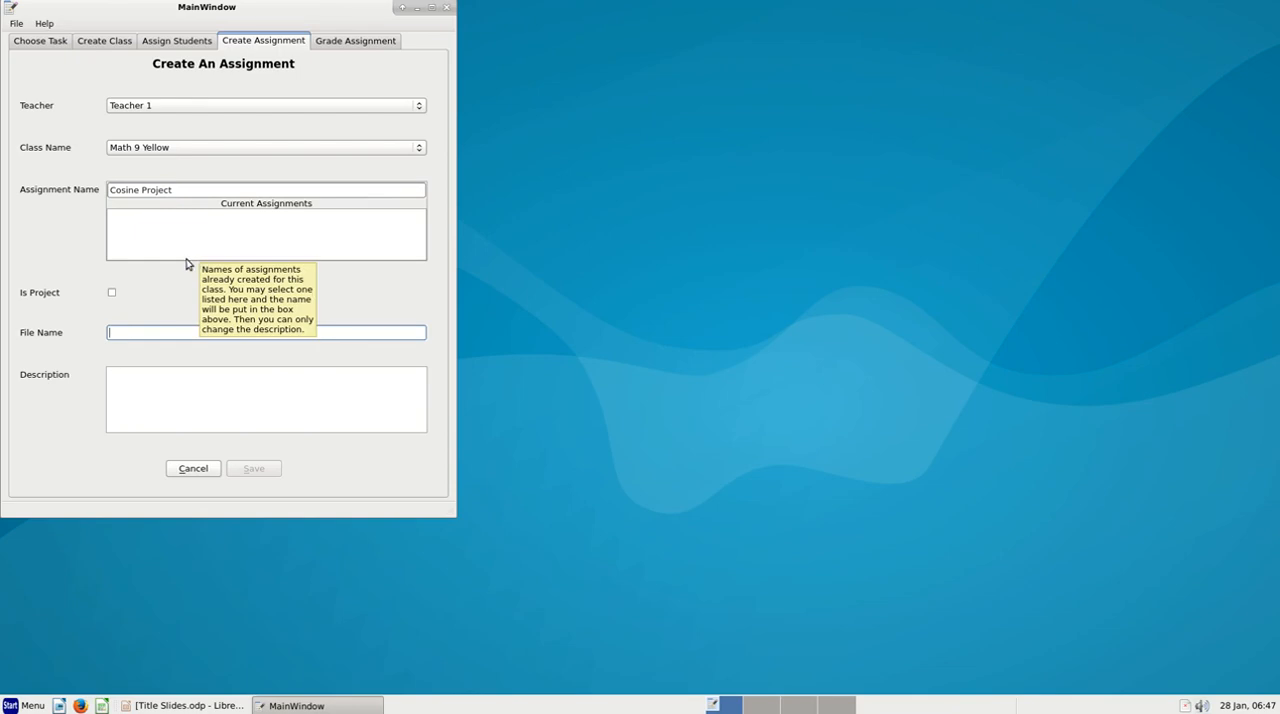
click(112, 294)
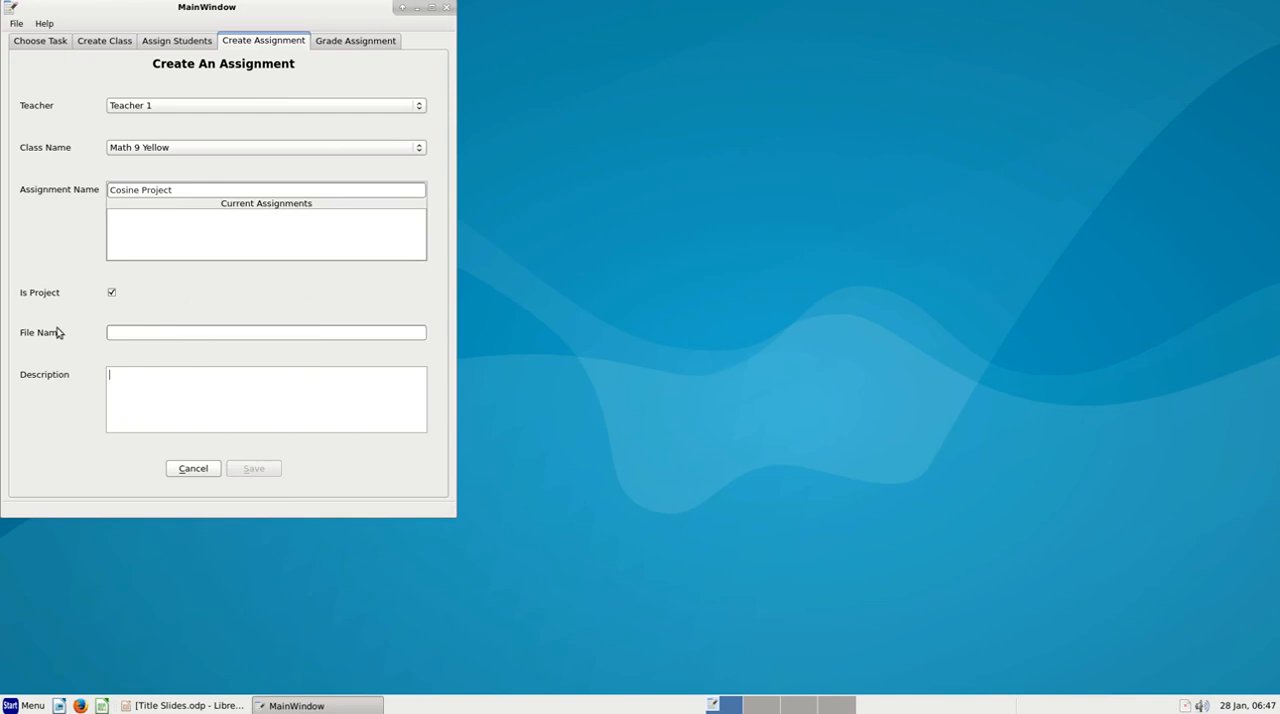
mouse_move(60, 338)
mouse_move(153, 331)
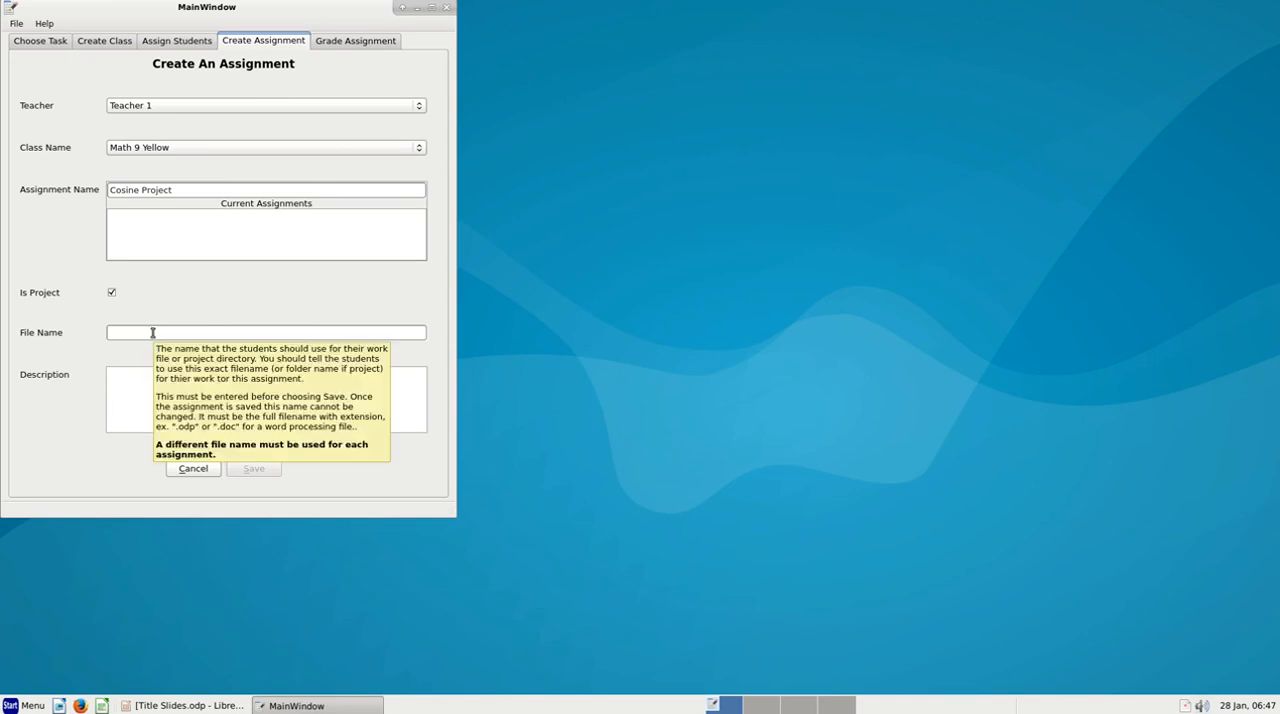
click(153, 332)
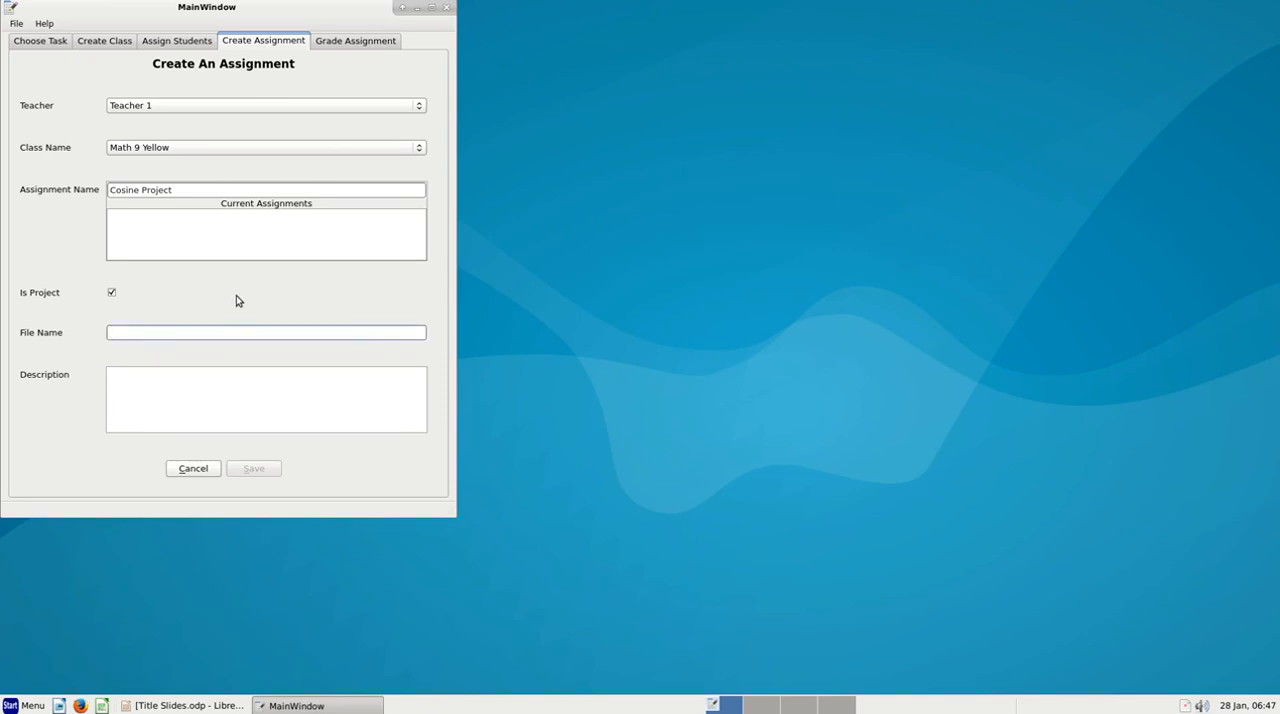
mouse_move(237, 300)
click(152, 332)
text(Cosine)
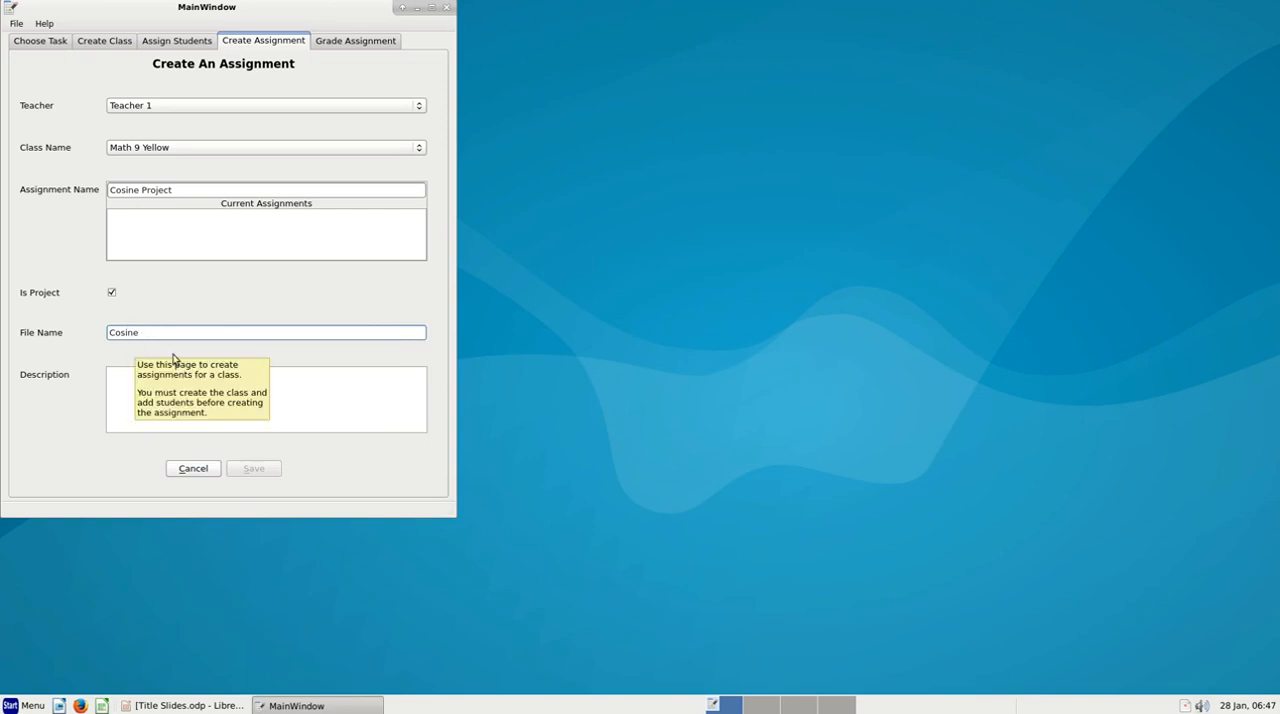
key(Tab)
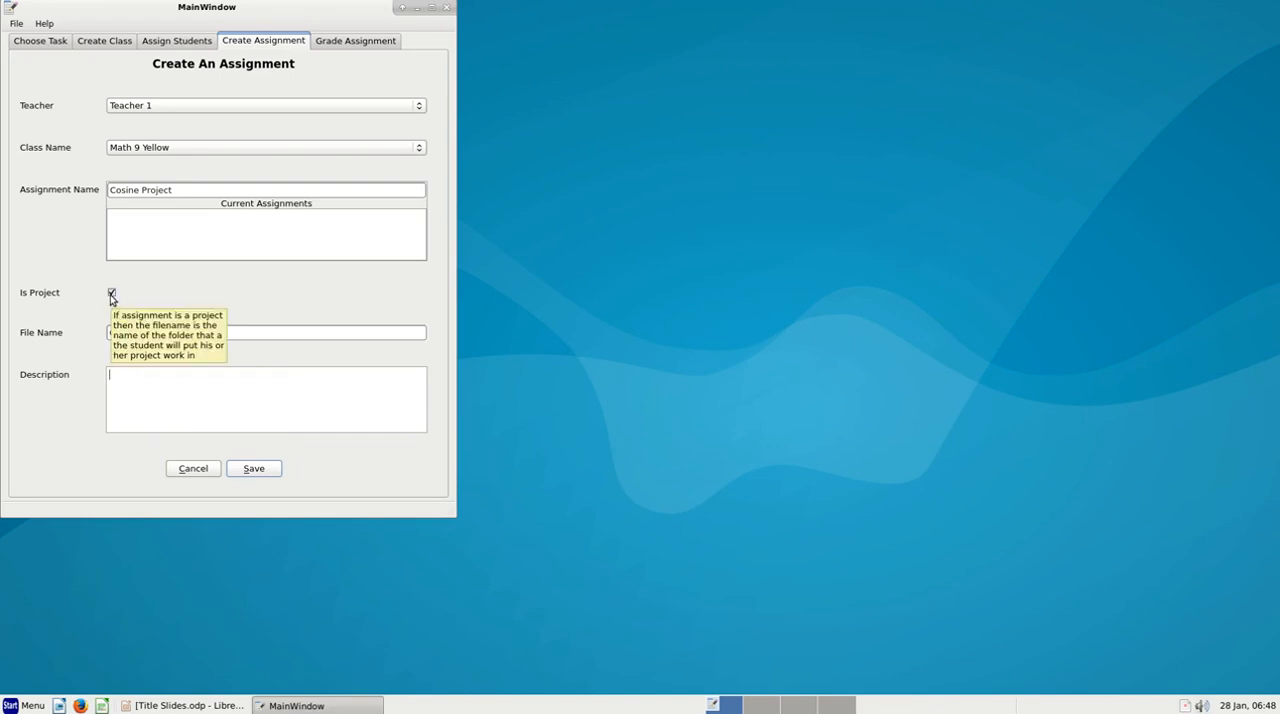
click(152, 332)
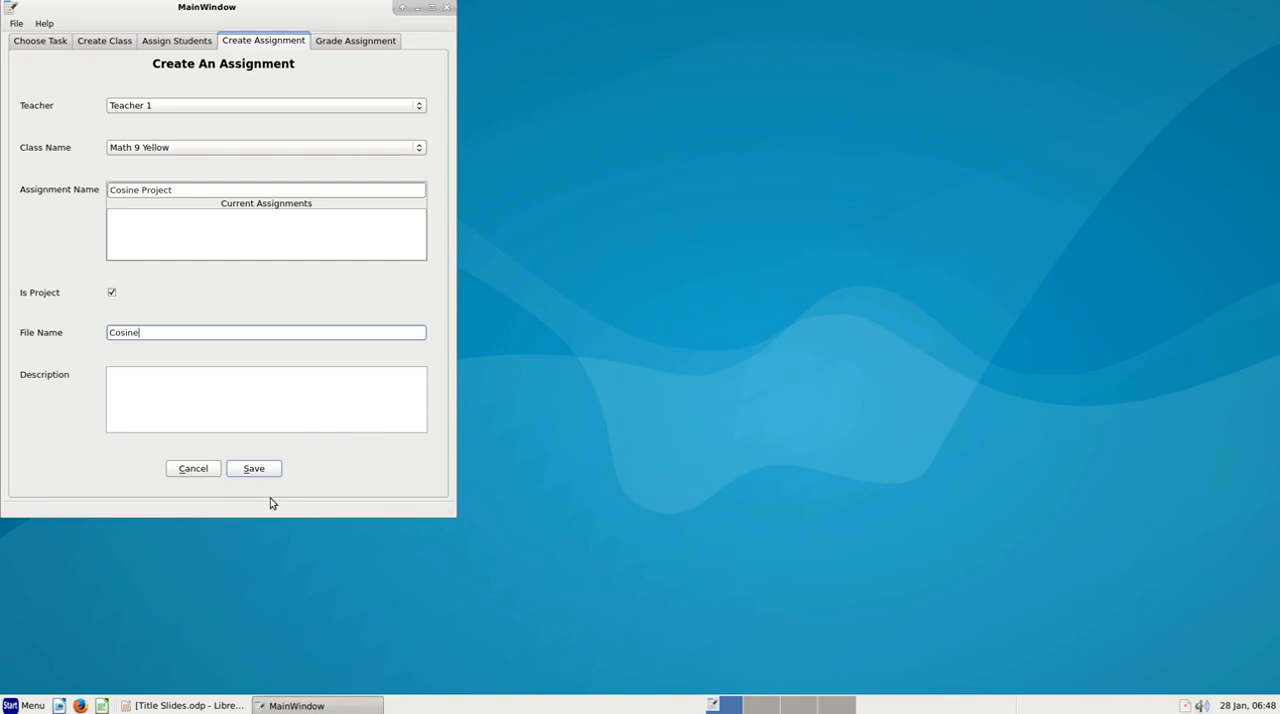
Enter the description "Folder where students store cosine project files" and save the assignment
click(176, 391)
text(Fl)
text(older where)
text( stdent)
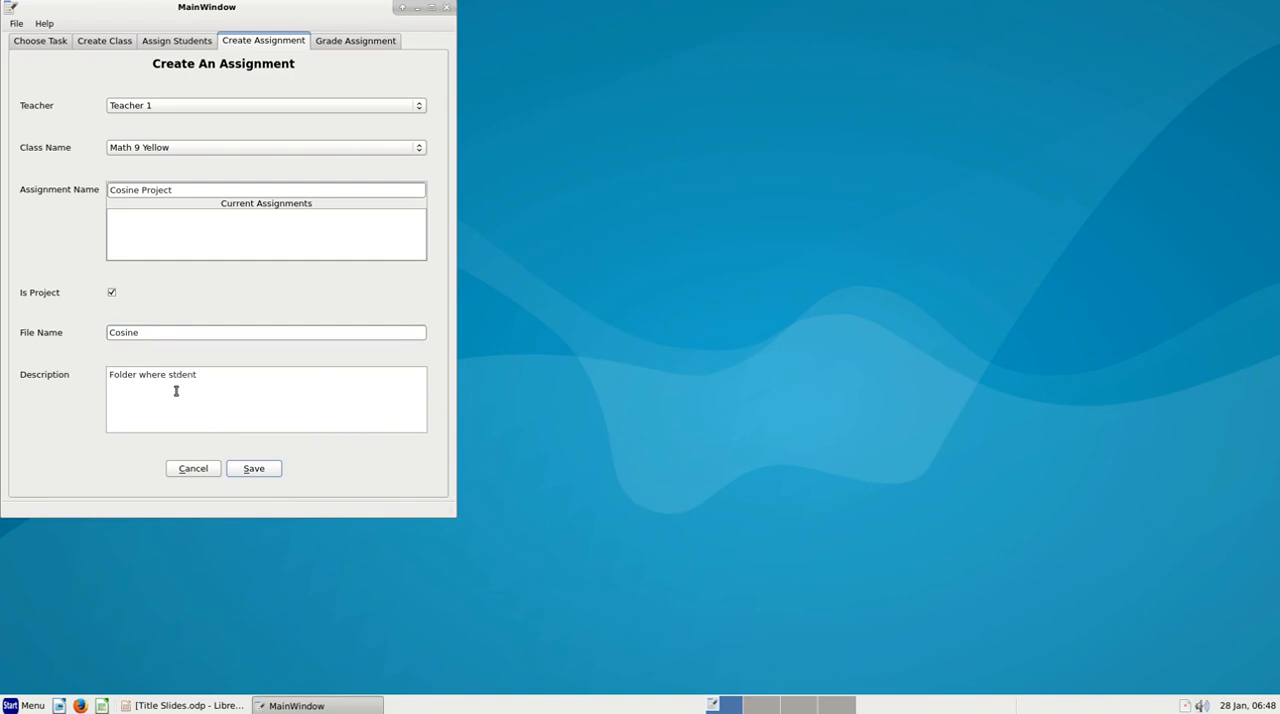
key(BackSpace)
key(BackSpace)
key(BackSpace)
key(BackSpace)
text(udents store cosine projcect files)
click(255, 469)
mouse_move(262, 463)
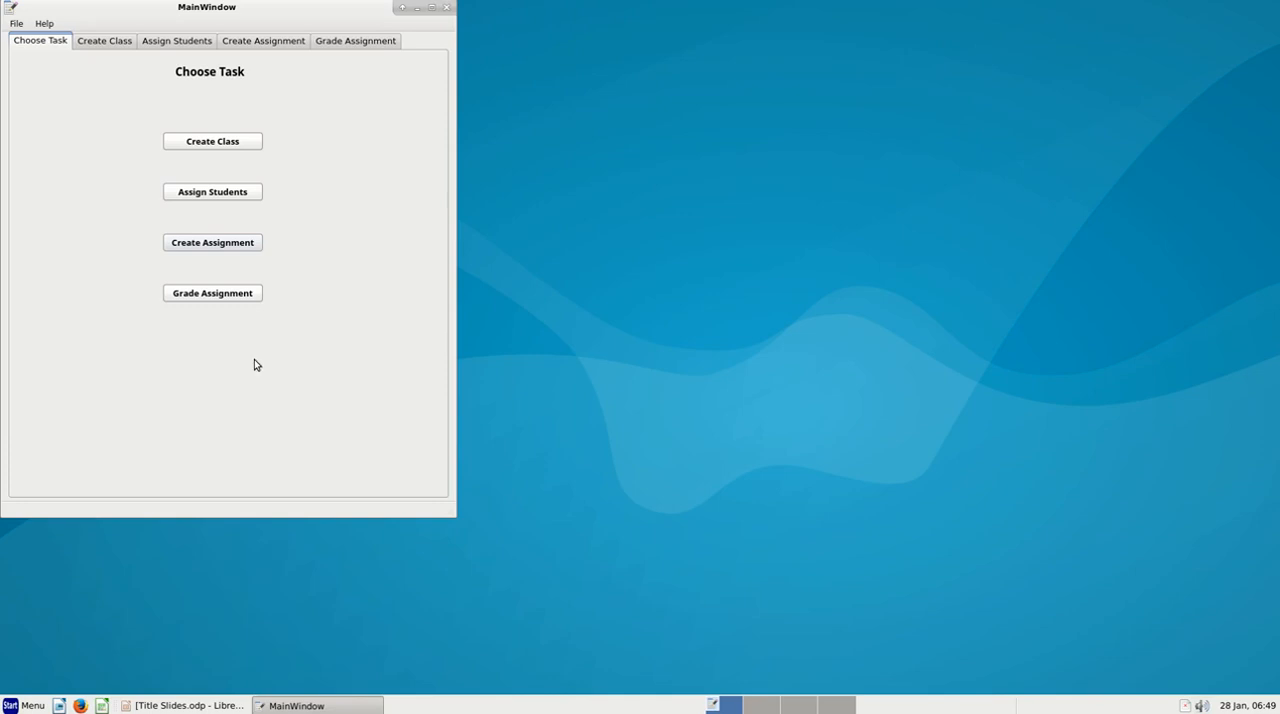
Start another new assignment and choose Math 7 Blue as its class
click(227, 246)
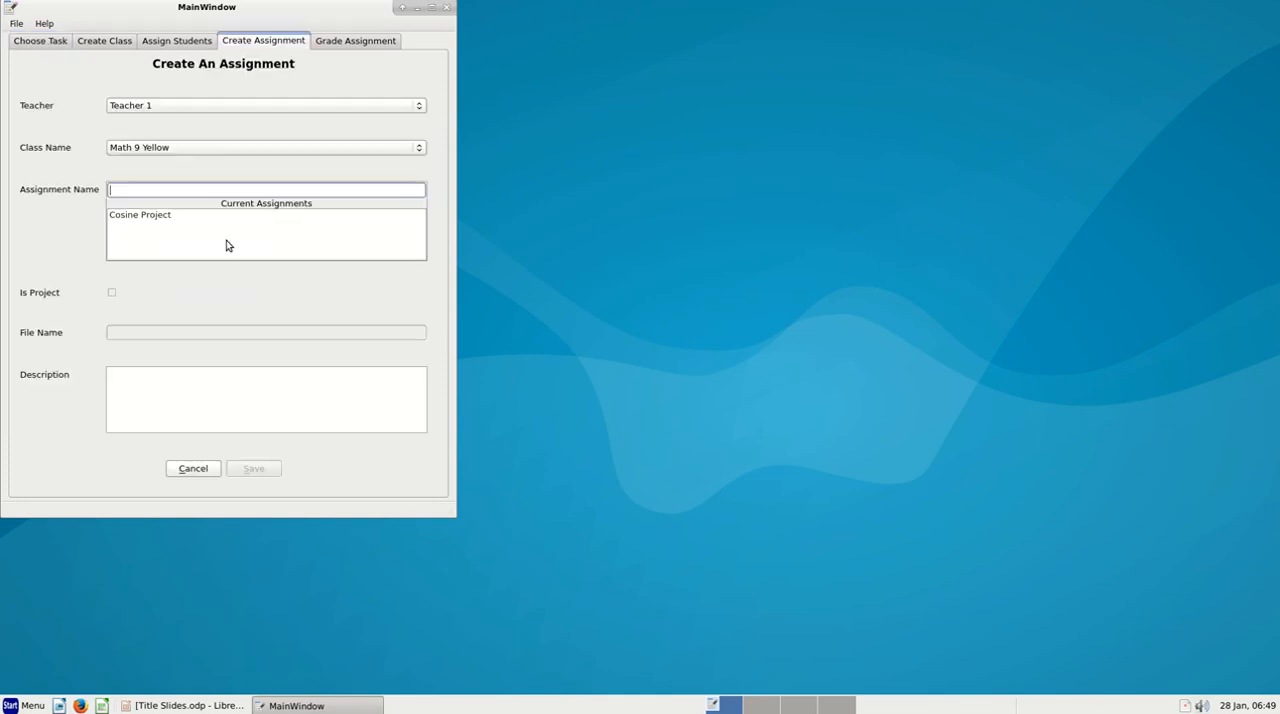
click(165, 148)
click(165, 108)
click(150, 188)
mouse_move(156, 238)
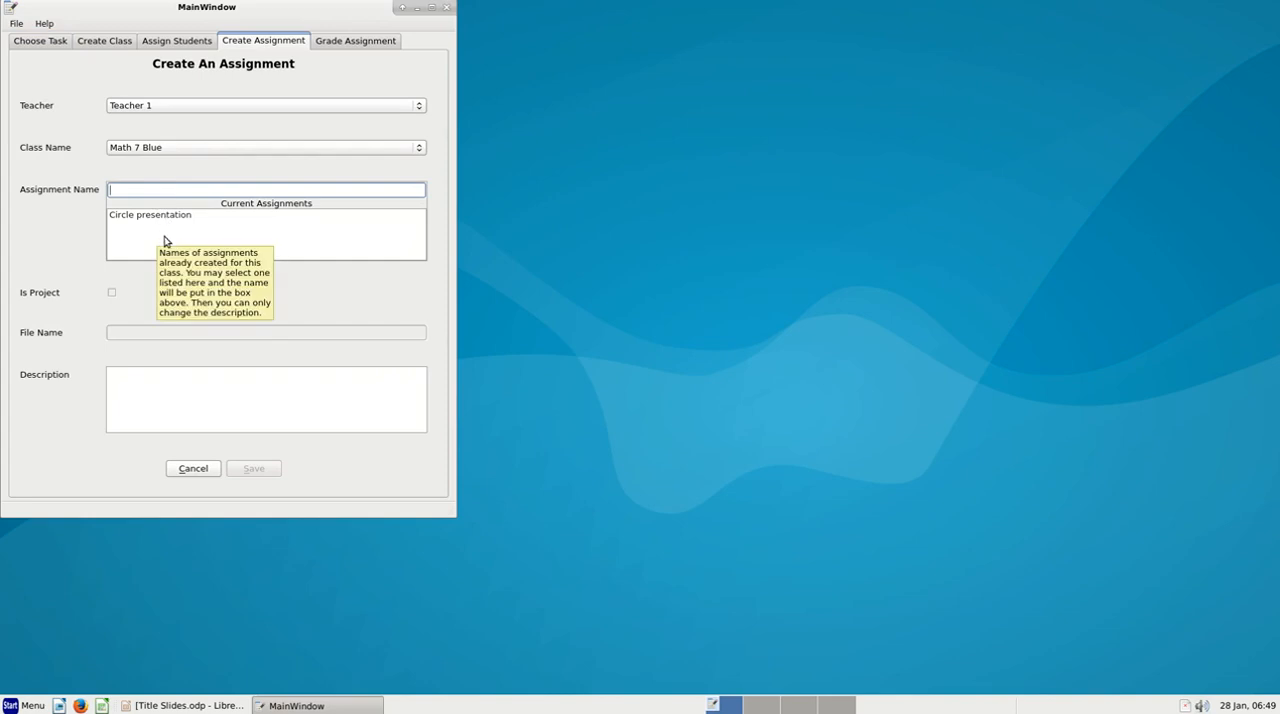
mouse_move(138, 192)
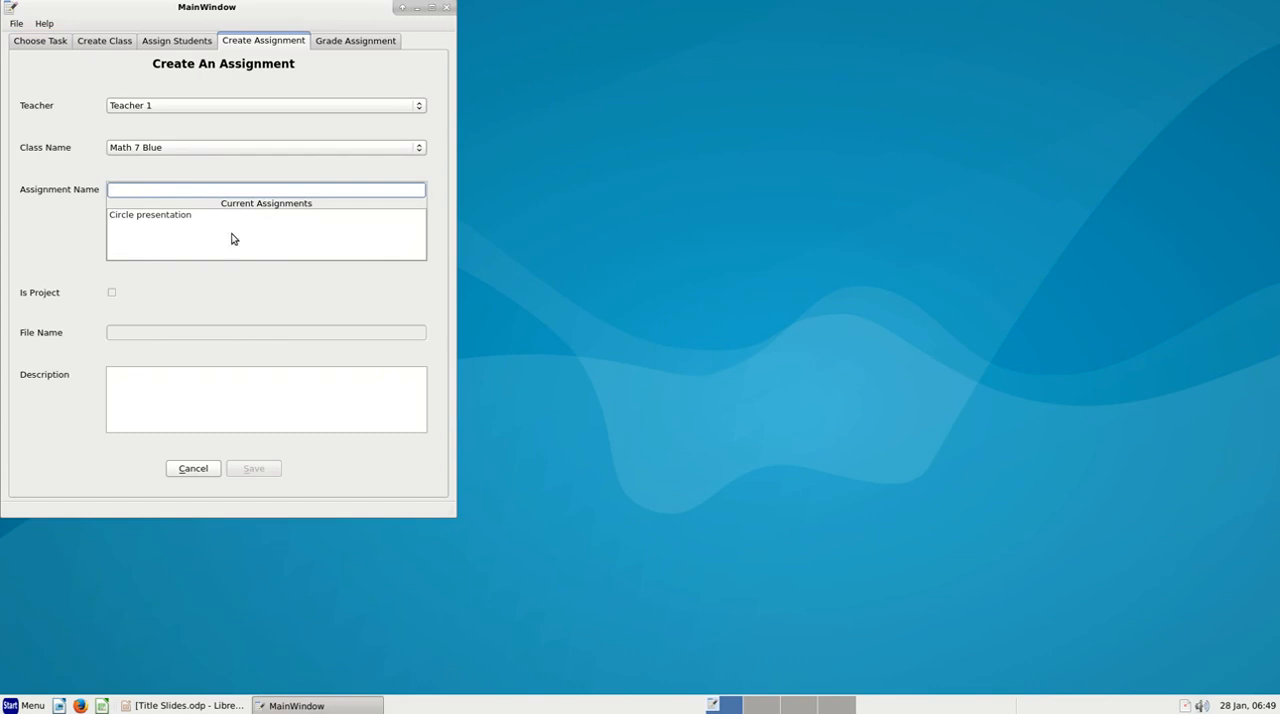
mouse_move(252, 248)
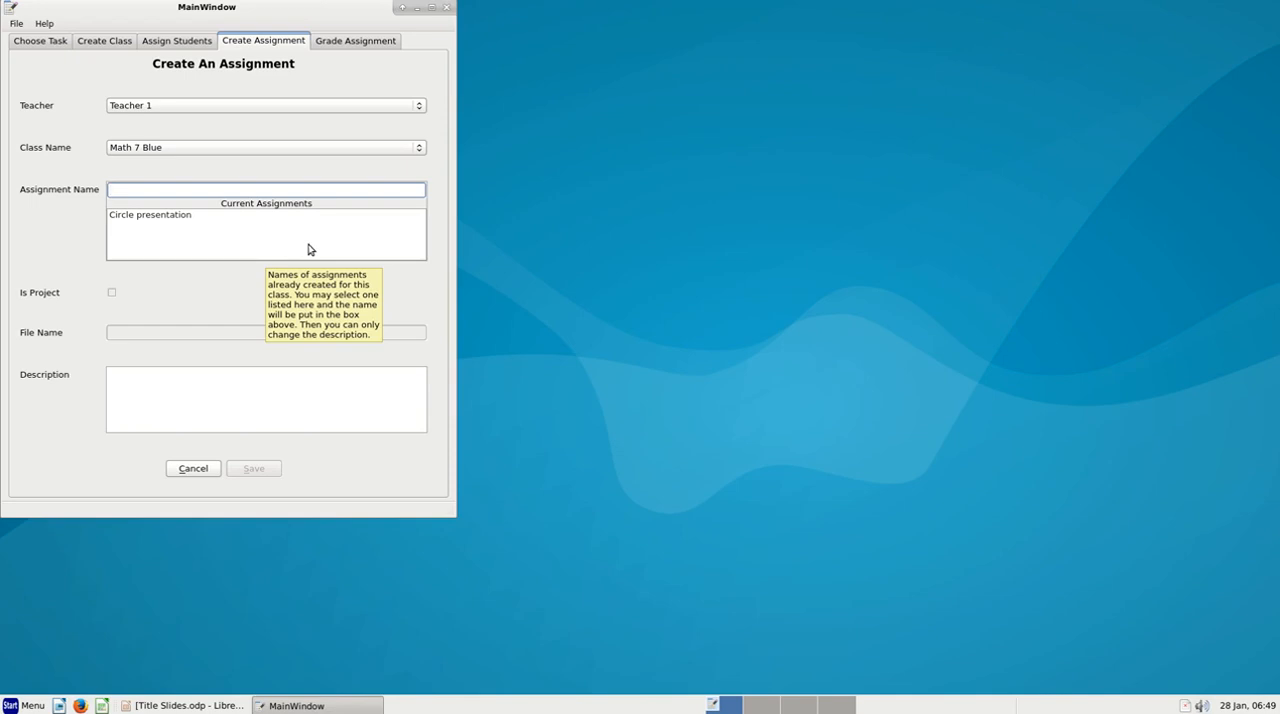
Name the new Math 7 Blue assignment "Description of Square"
text(Description of Sq)
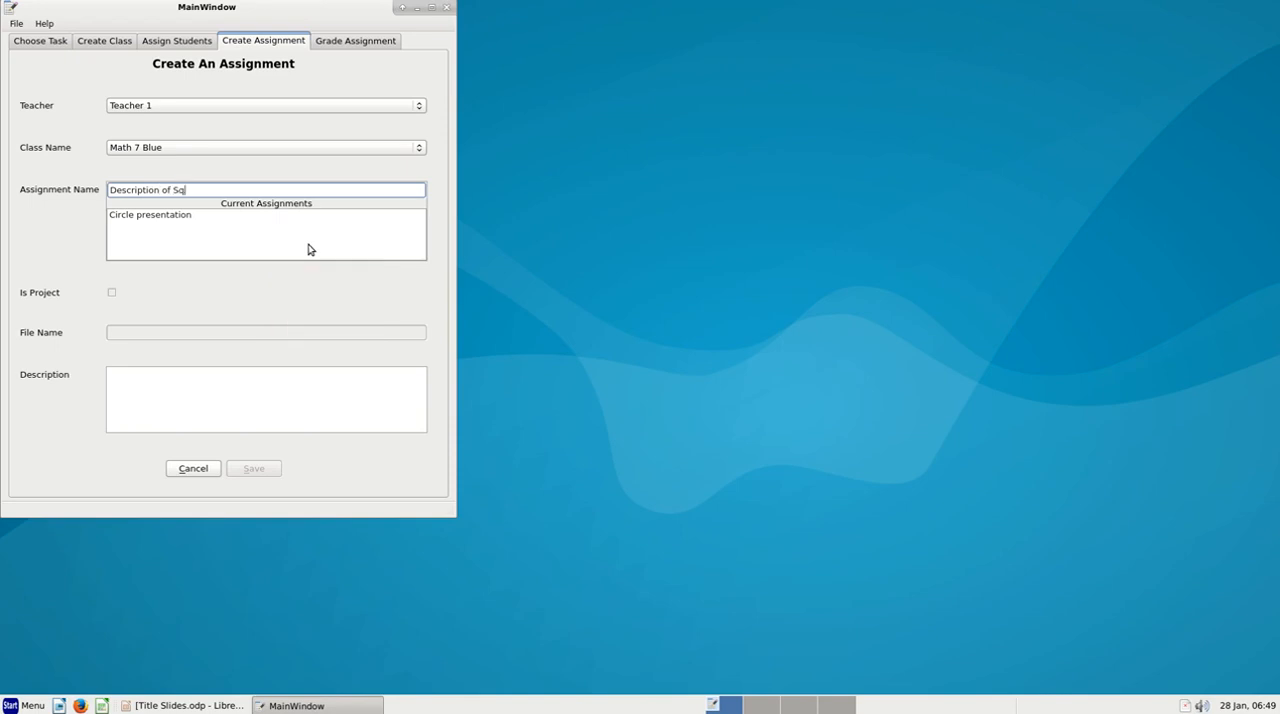
text(uare)
key(Tab)
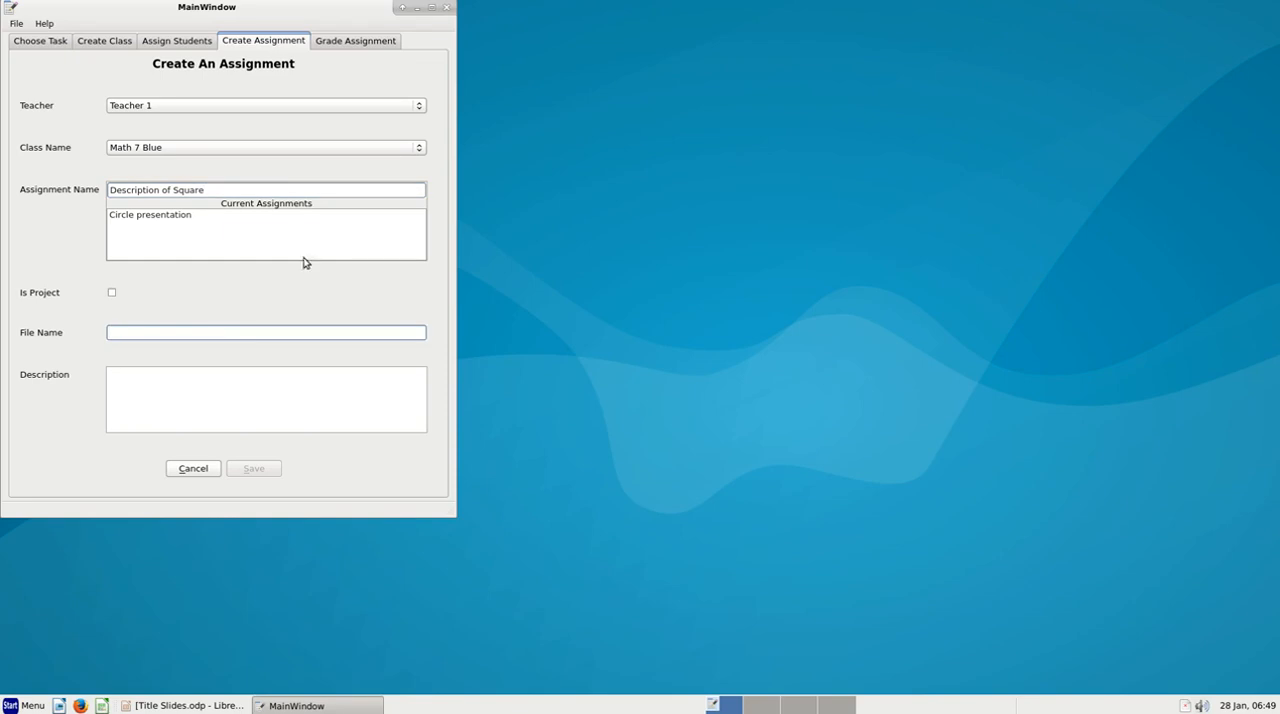
Set the assignment's file name to "Square.odt" and save the assignment without a description
mouse_move(220, 338)
text(Saua)
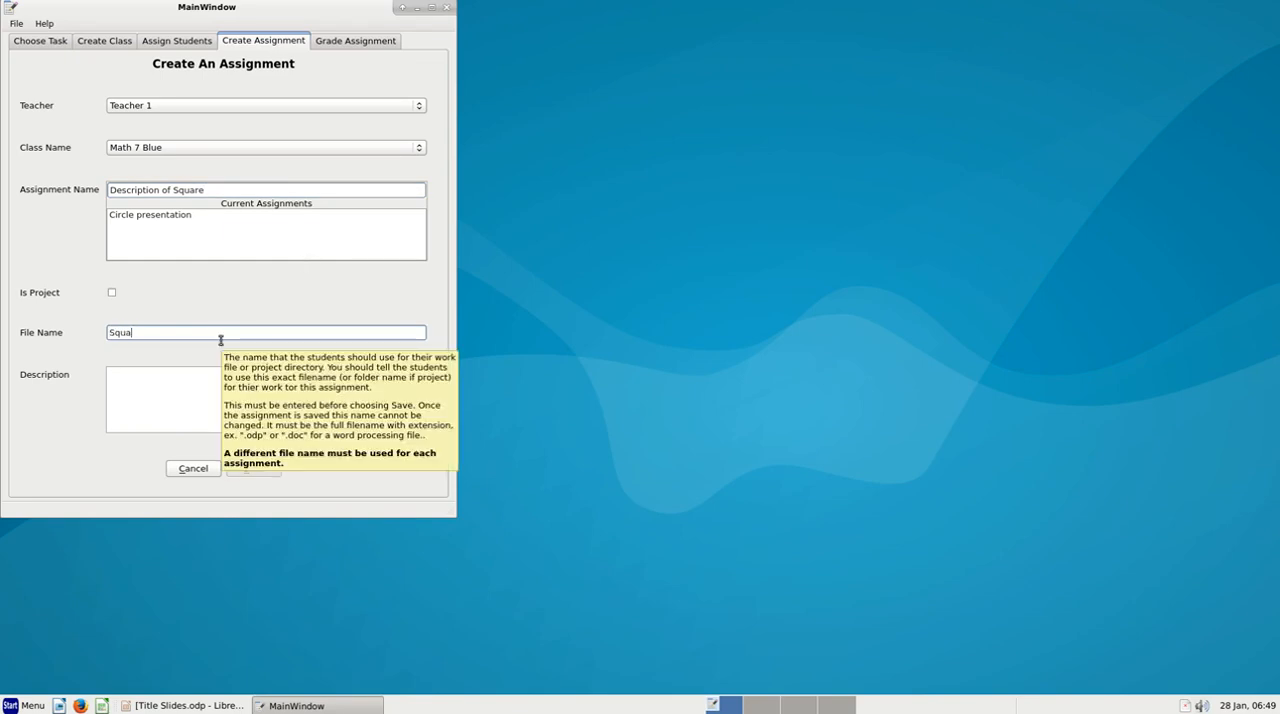
text(re.odt)
key(Tab)
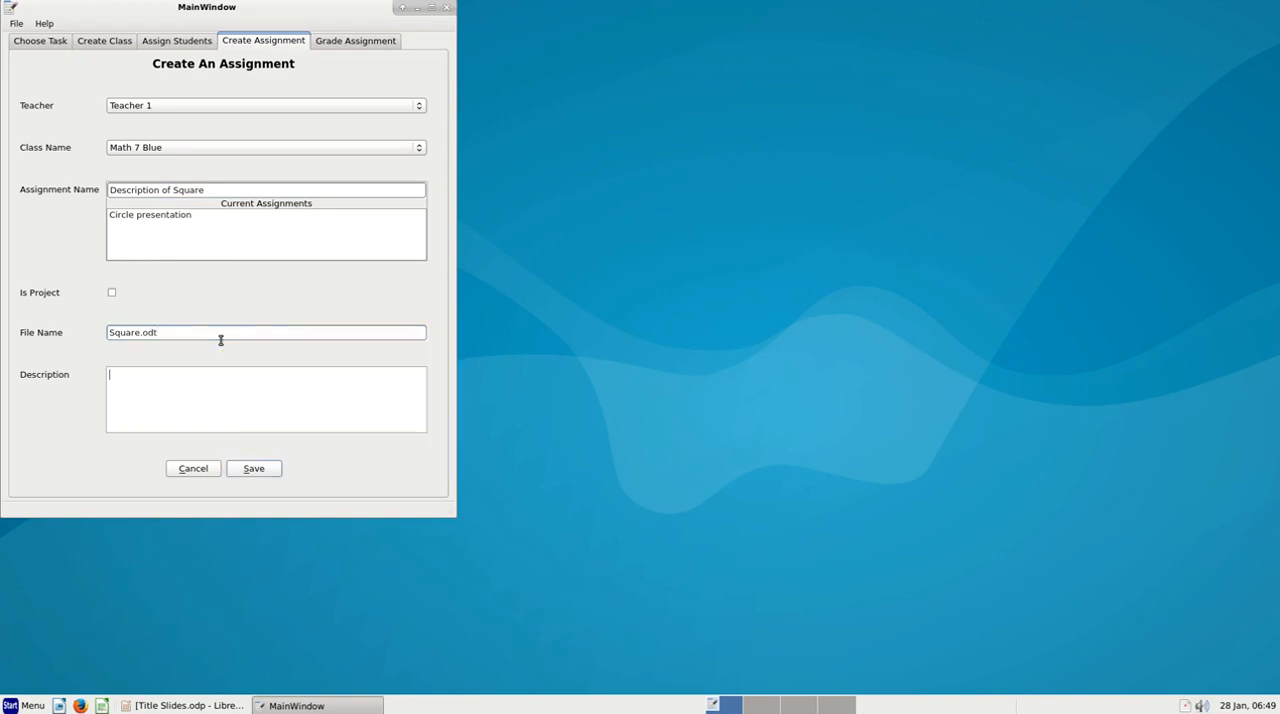
click(253, 470)
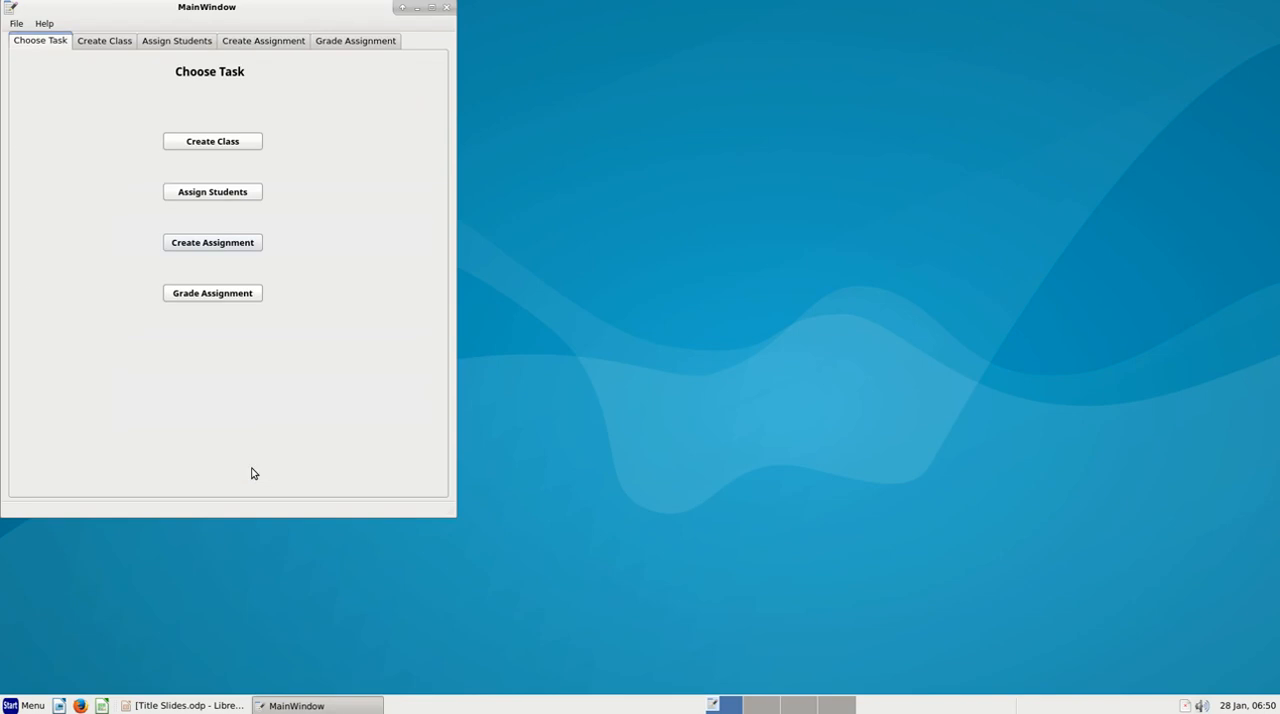
Reopen the assignment creation form to check the current assignments of Math 7 Blue
click(213, 243)
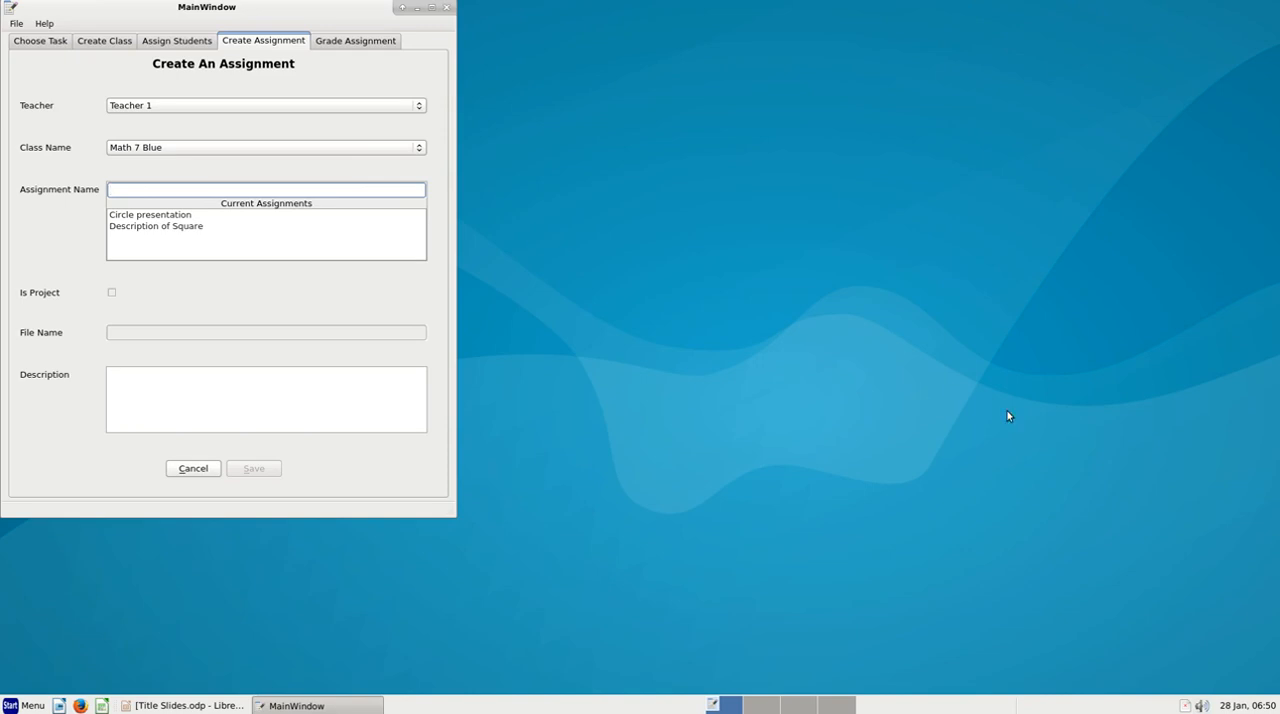
right_click(1185, 705)
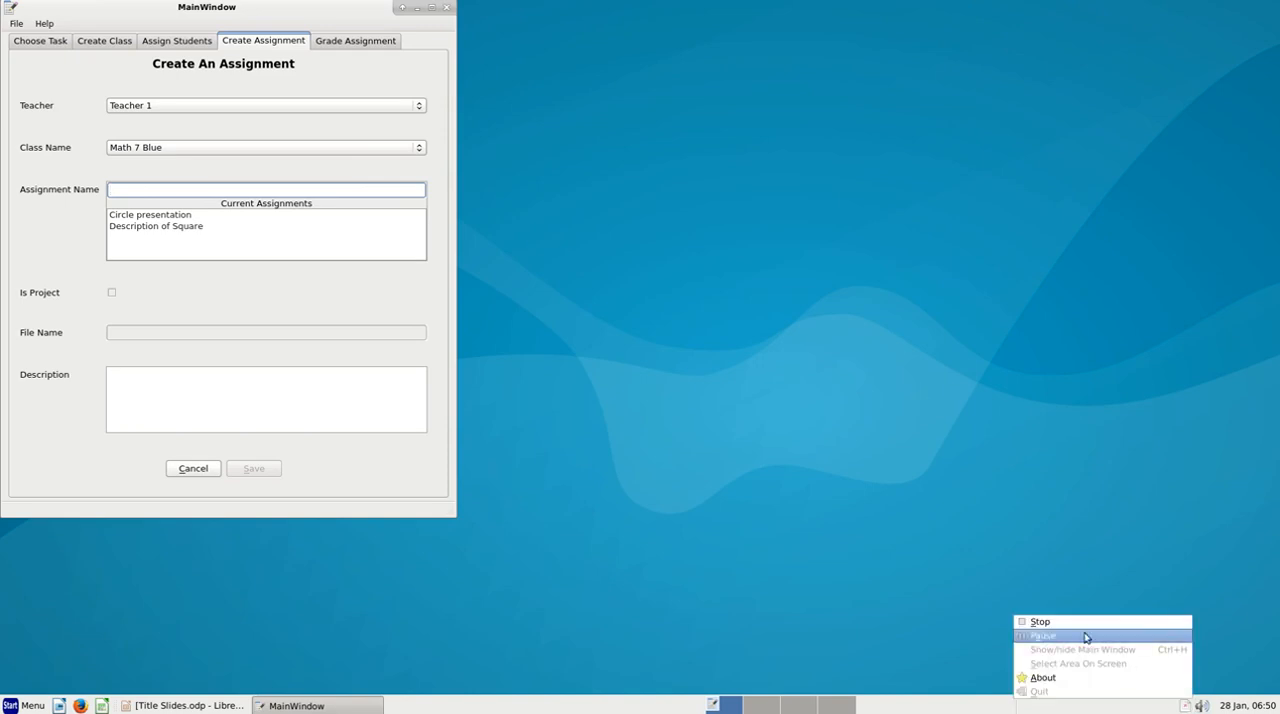